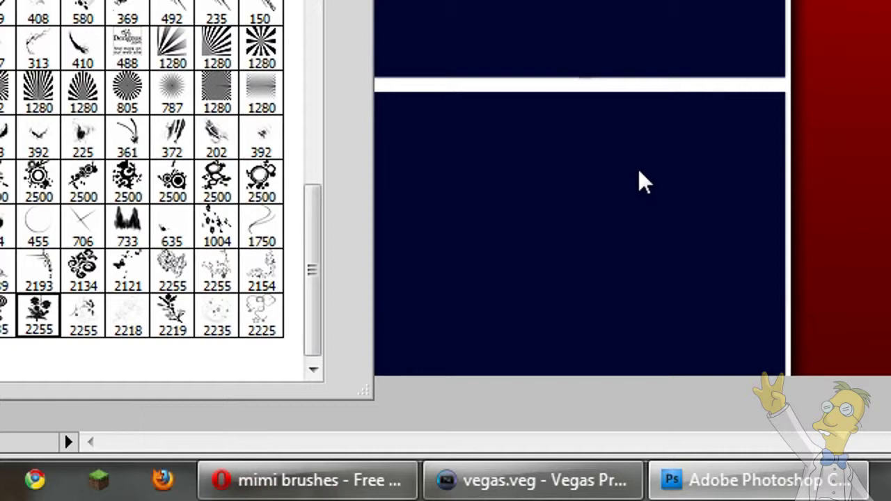
Step: Set the foreground colour to a strong blue with hue 240°, saturation 100% and brightness 77%
left_click(484, 161)
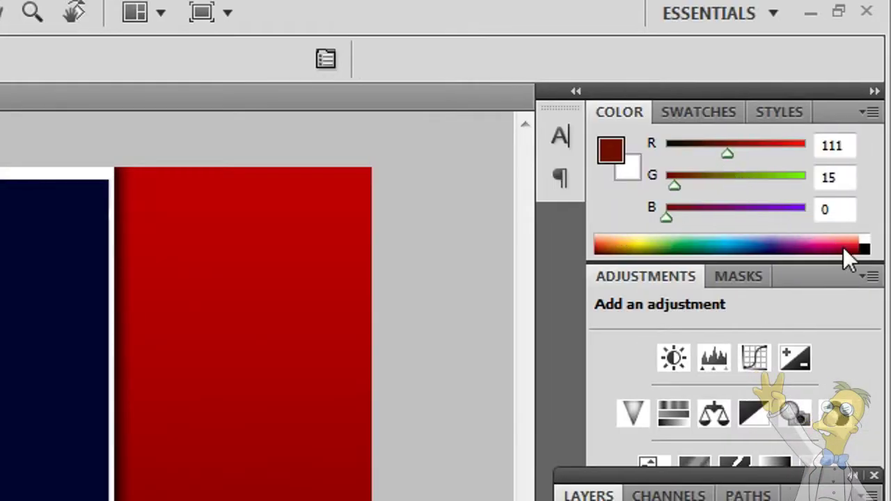
left_click_drag(723, 154, 748, 167)
left_click(608, 155)
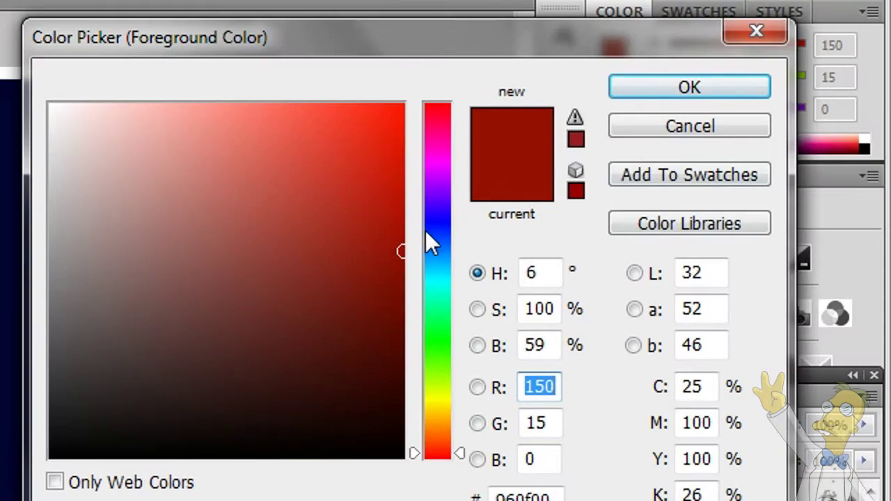
mouse_move(425, 231)
left_mouse_down()
mouse_move(441, 222)
mouse_move(412, 185)
left_mouse_up()
left_click(394, 215)
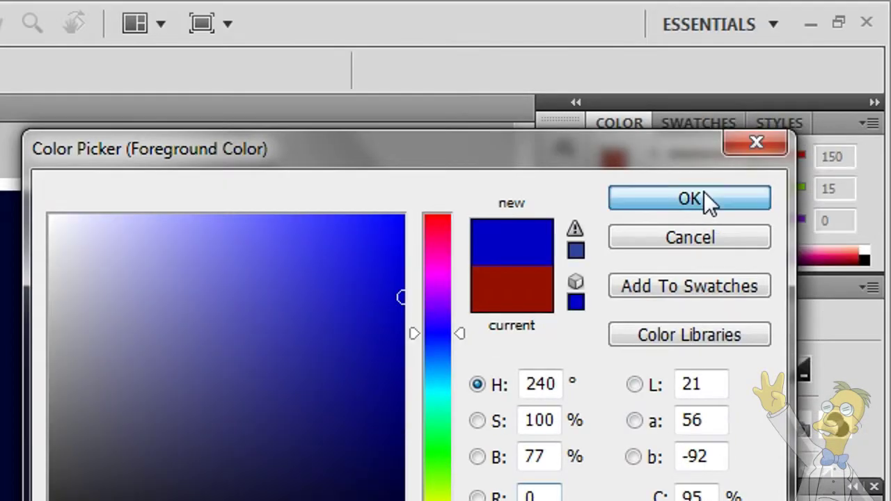
left_click(703, 198)
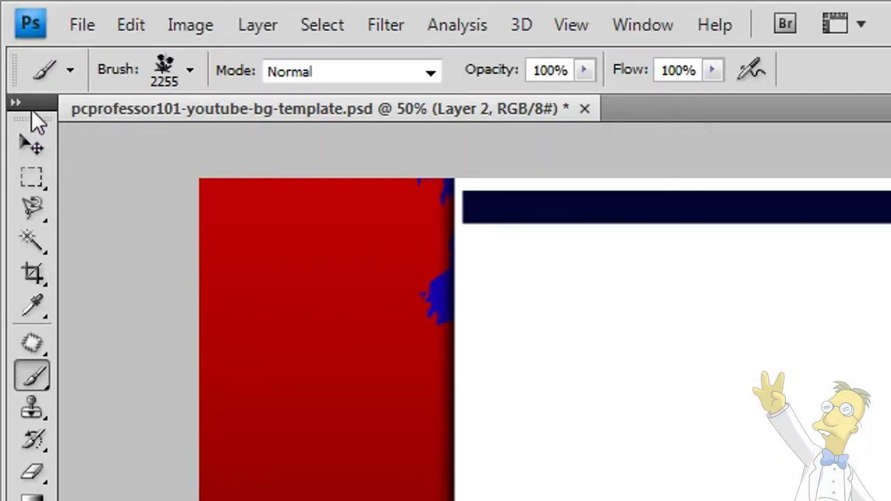
Step: Try stamping the 2219 px floral brush onto the red side areas on Layer 2
left_click(190, 69)
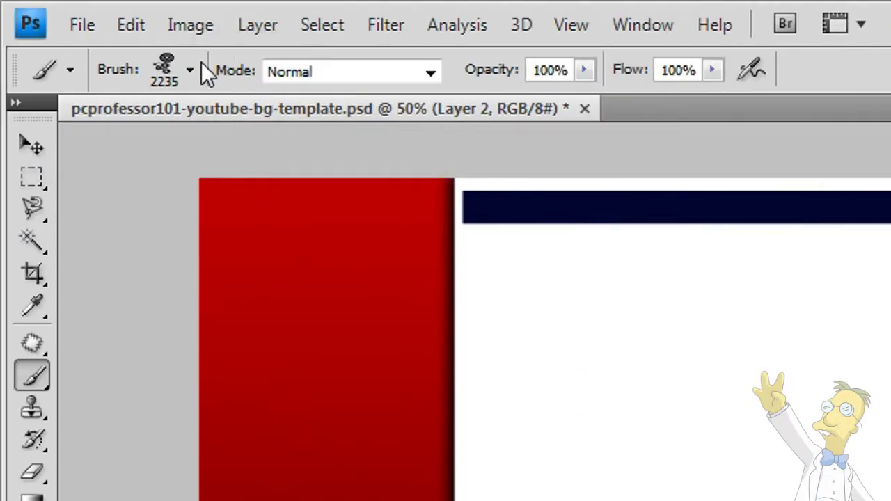
left_click(189, 70)
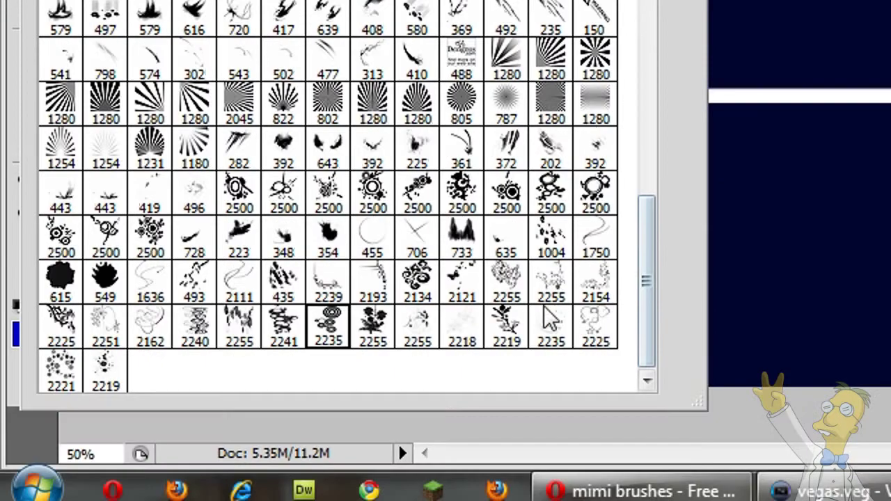
left_click(513, 333)
left_click(611, 245)
left_click(610, 245)
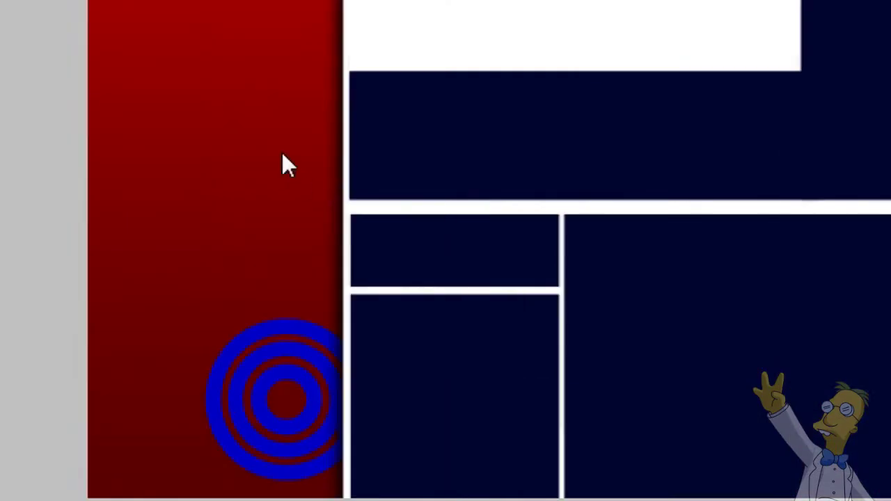
left_click(277, 149)
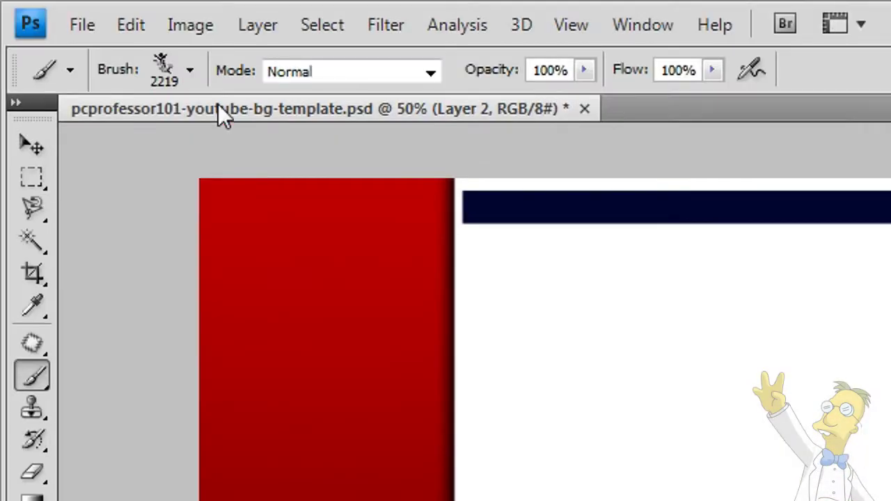
Step: Try stamping the 2240 px brush onto the red side areas on Layer 2
left_click(190, 74)
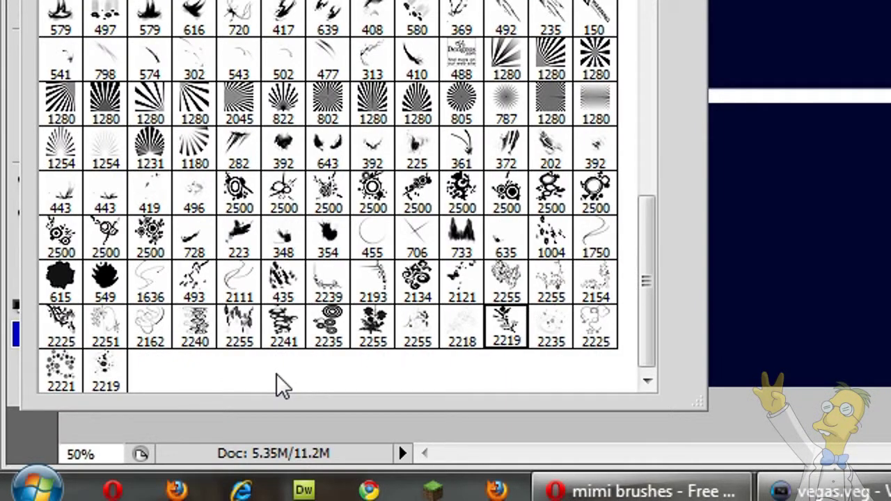
left_click(196, 333)
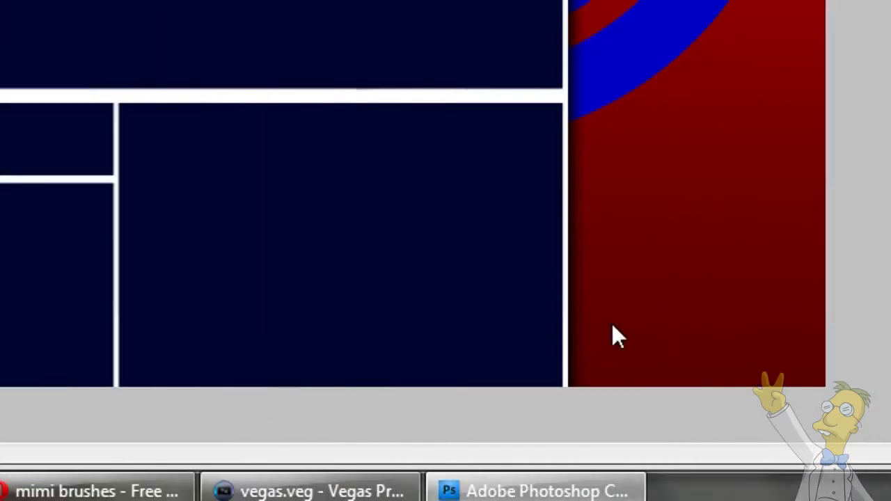
left_click(612, 325)
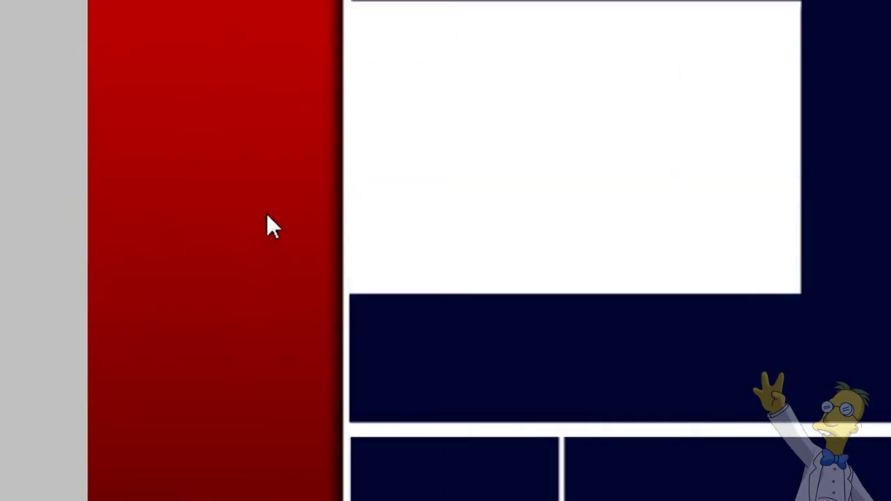
left_click(244, 209)
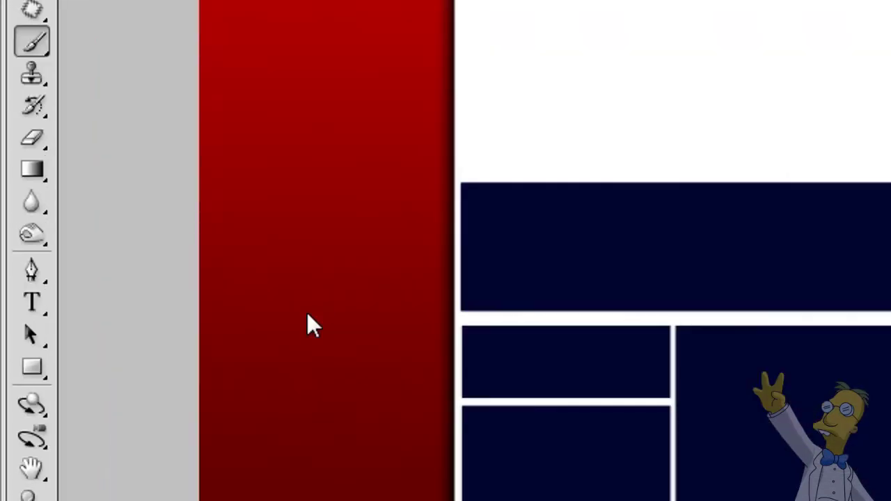
left_click(313, 190)
Step: Choose the 2241 px brush and stamp it in blue over the red background on Layer 2
left_click(189, 73)
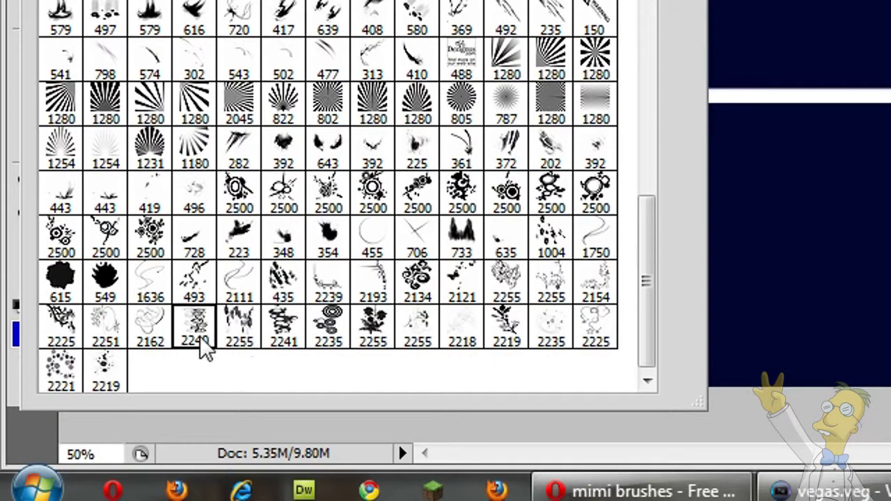
left_click(285, 332)
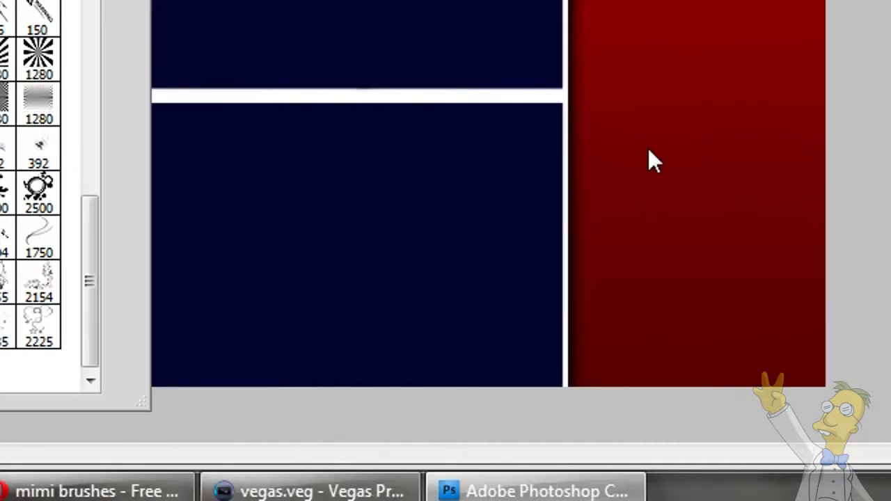
left_click(648, 151)
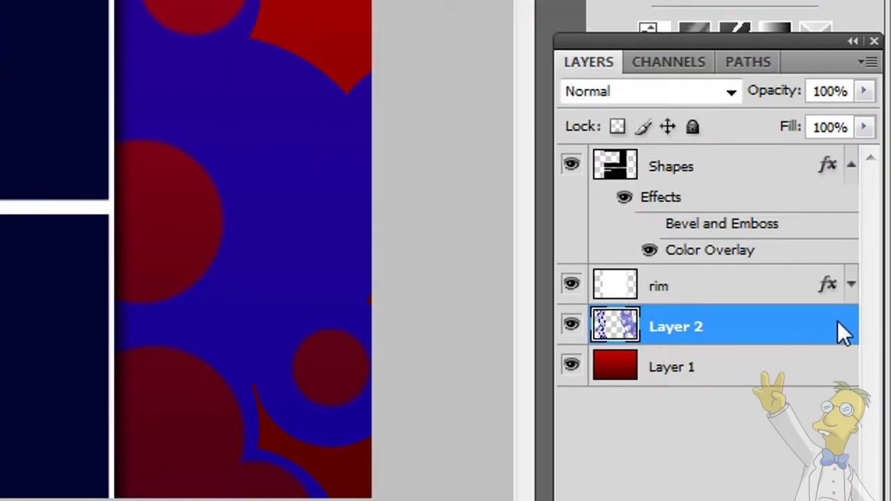
Step: Try Bevel and Emboss, Drop Shadow and Outer Glow on Layer 2, switching each effect off again before closing its layer style settings
right_click(828, 326)
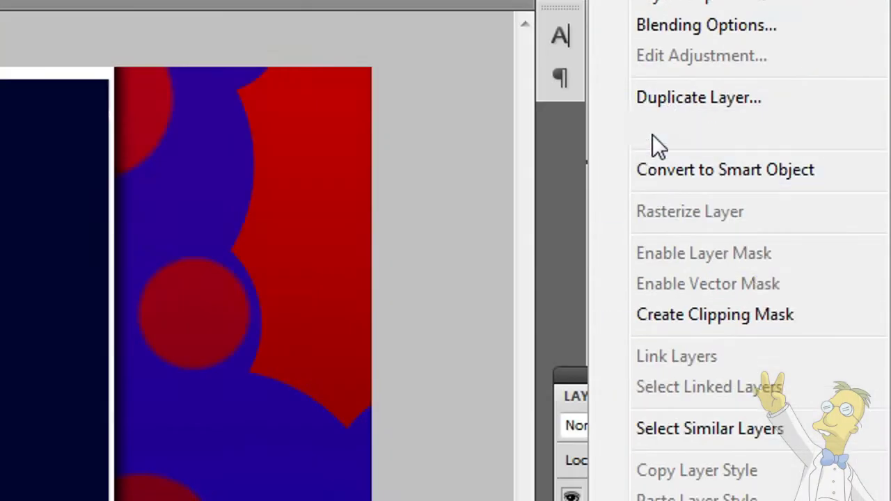
left_click(680, 135)
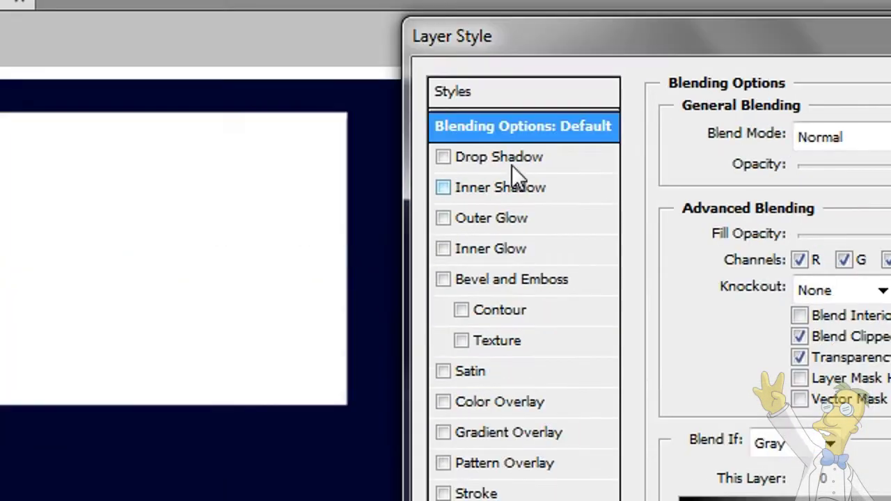
left_click(469, 279)
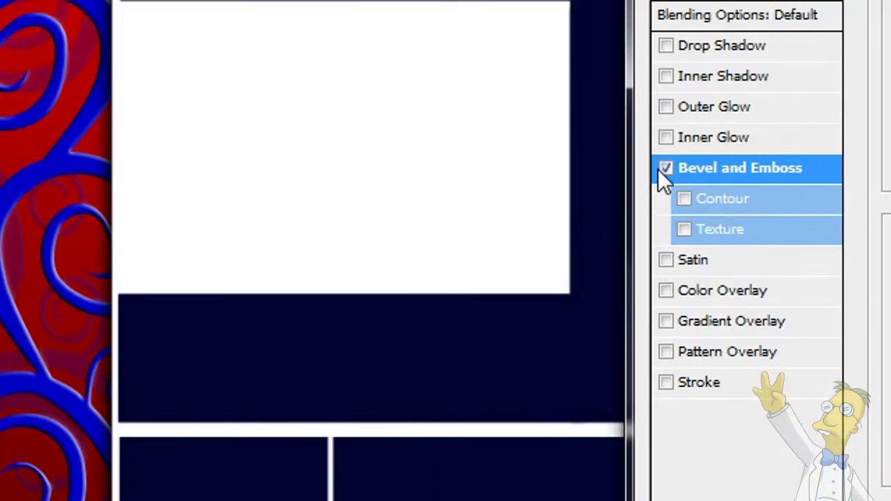
left_click(663, 169)
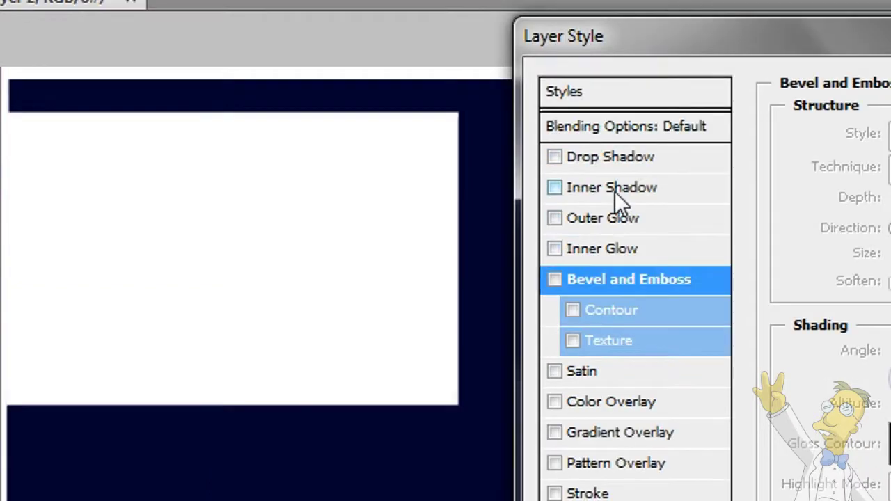
left_click(561, 156)
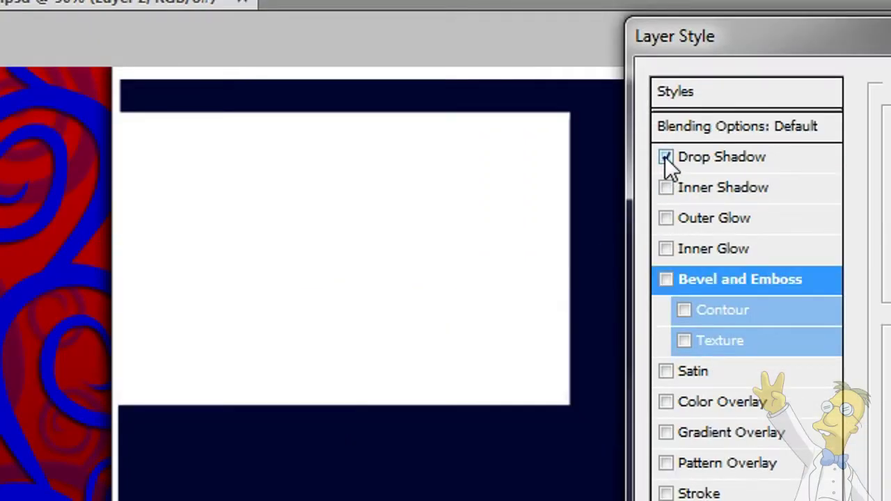
left_click(662, 157)
left_click(555, 217)
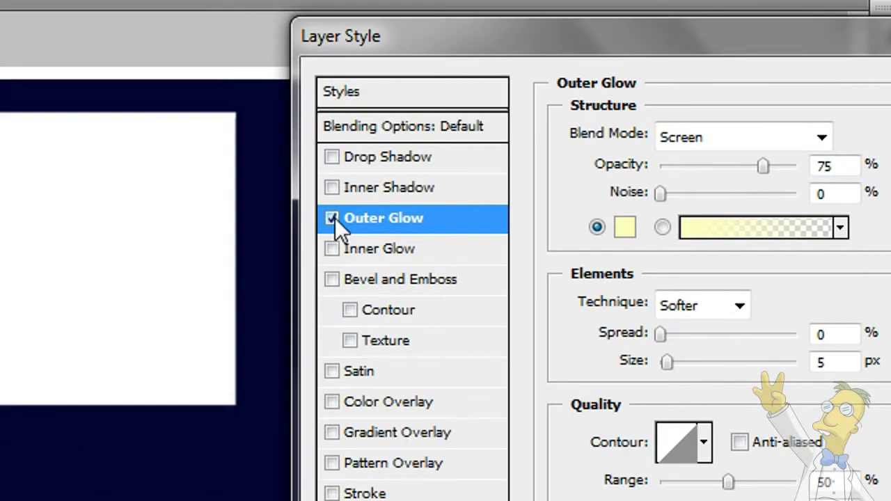
left_click(332, 218)
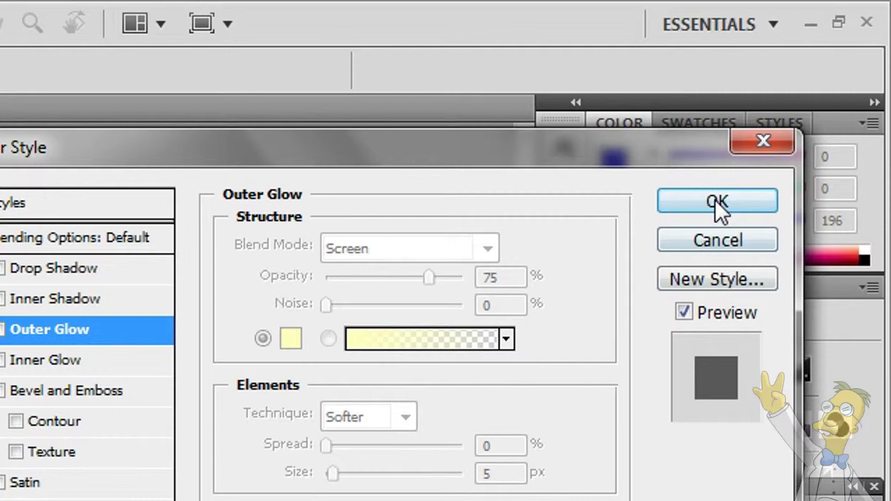
left_click(717, 202)
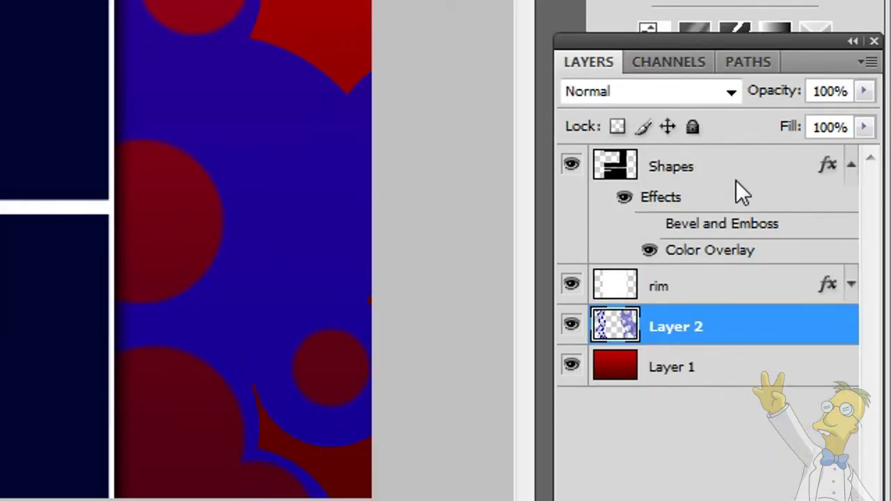
Step: Add a new layer above the Shapes layer and choose the dark 2255 px flower brush for it
left_click(736, 182)
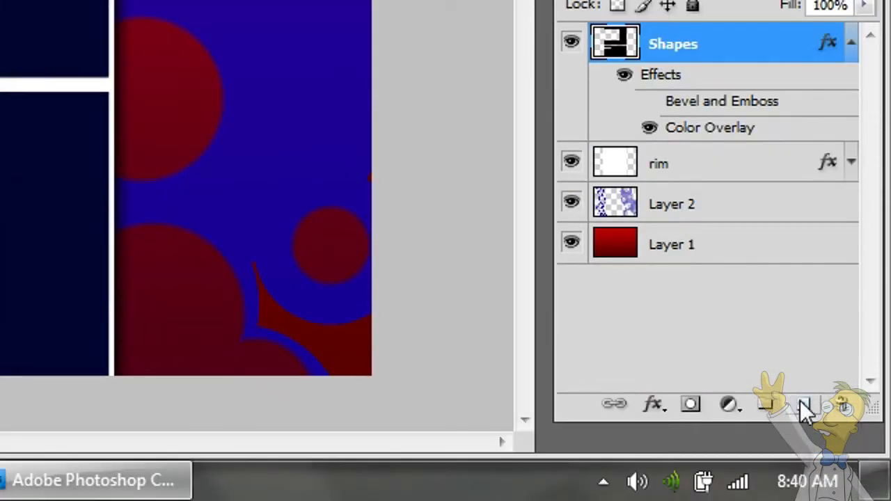
left_click(802, 409)
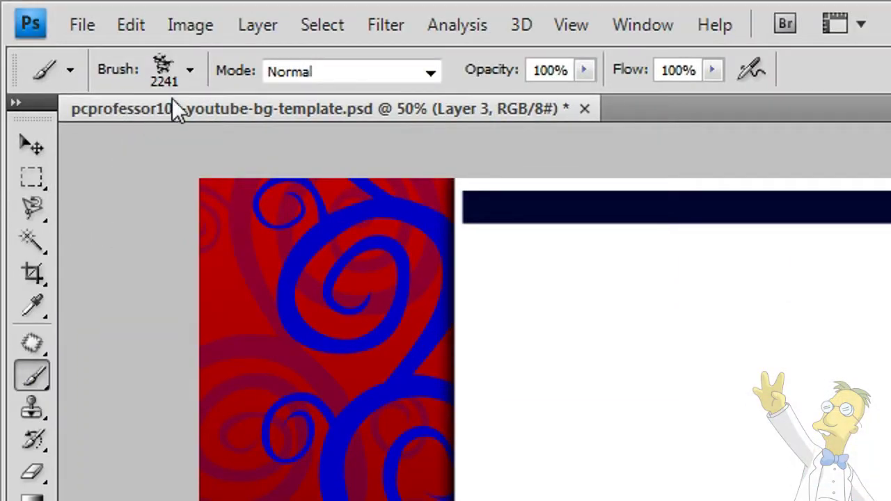
left_click(191, 71)
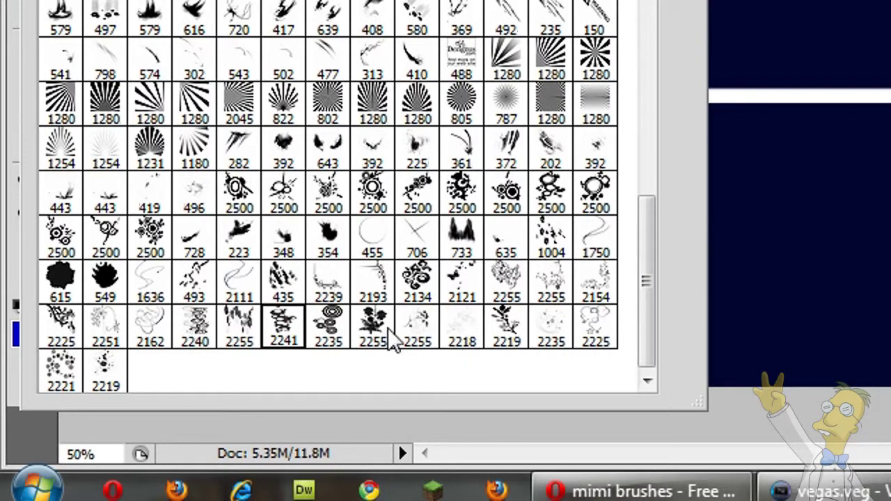
left_click(389, 332)
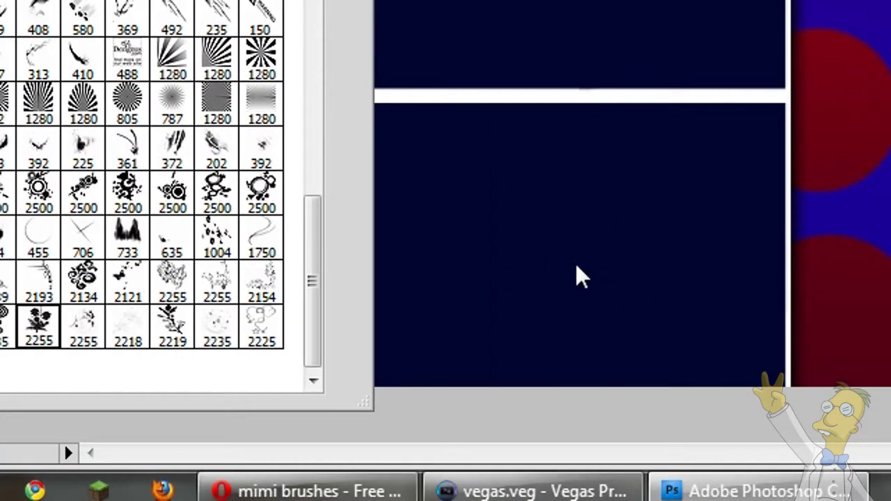
Step: Try stamping the full-size flower brush over the dark blue panels on Layer 3, and undo the stamp
left_click(685, 273)
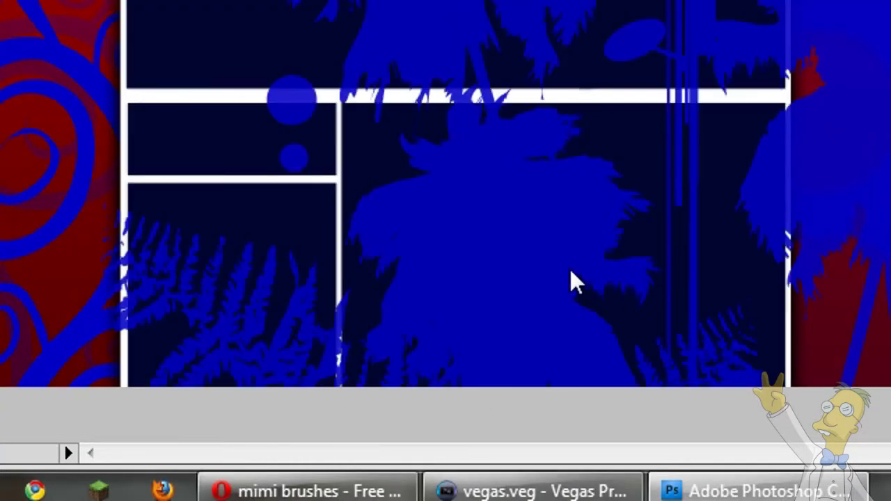
key("ctrl+z")
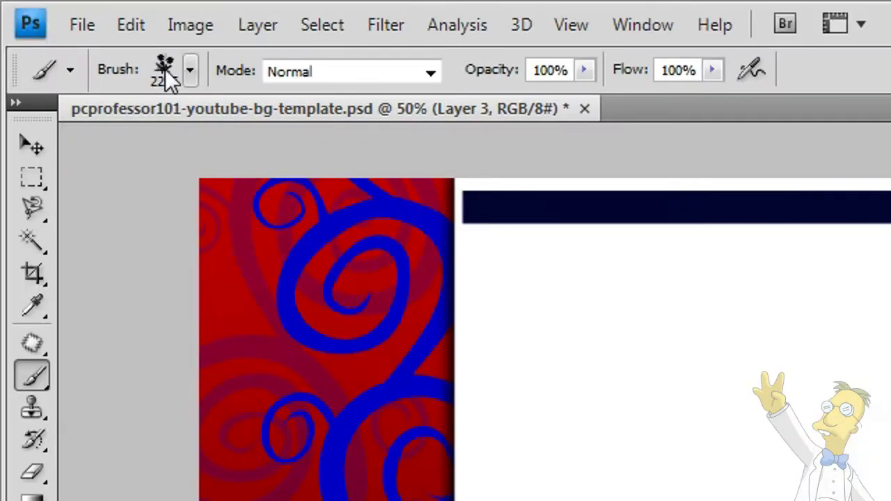
Step: Reduce the flower brush's master diameter well below its sample size, trying 1242 px and 504 px before enlarging it slightly
left_click(191, 71)
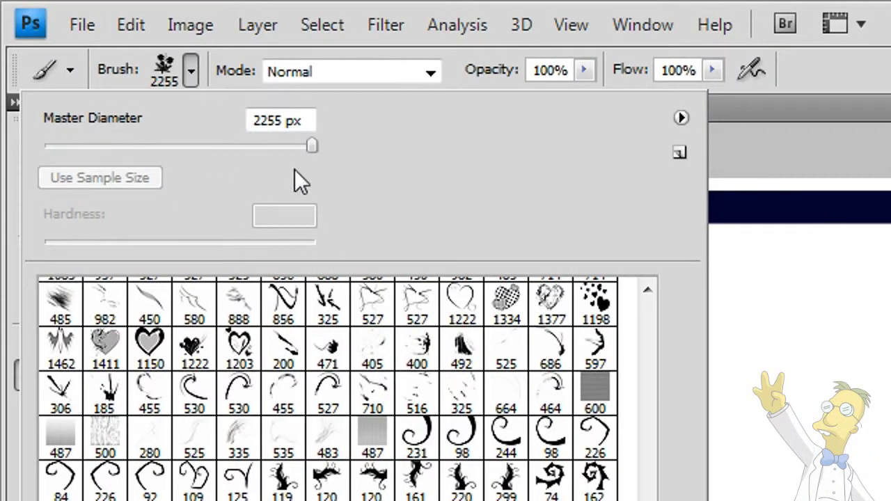
mouse_move(318, 149)
left_mouse_down()
mouse_move(50, 159)
mouse_move(61, 140)
mouse_move(303, 159)
left_mouse_up()
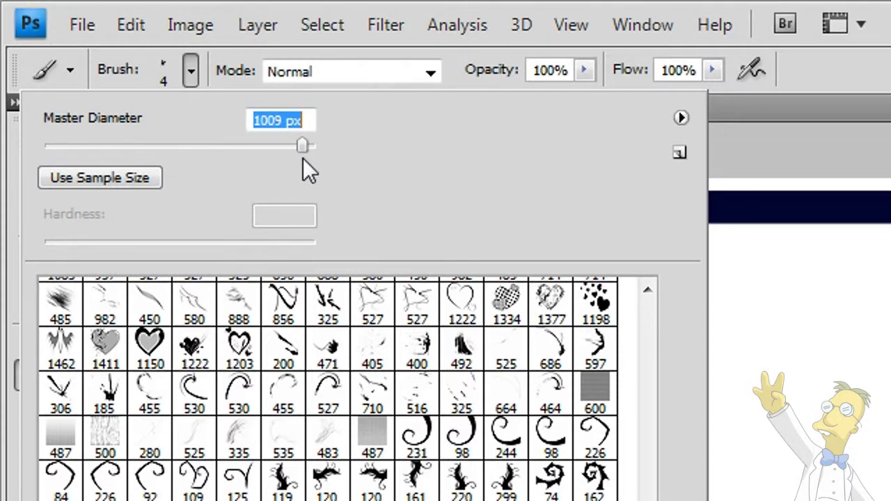
key("Return")
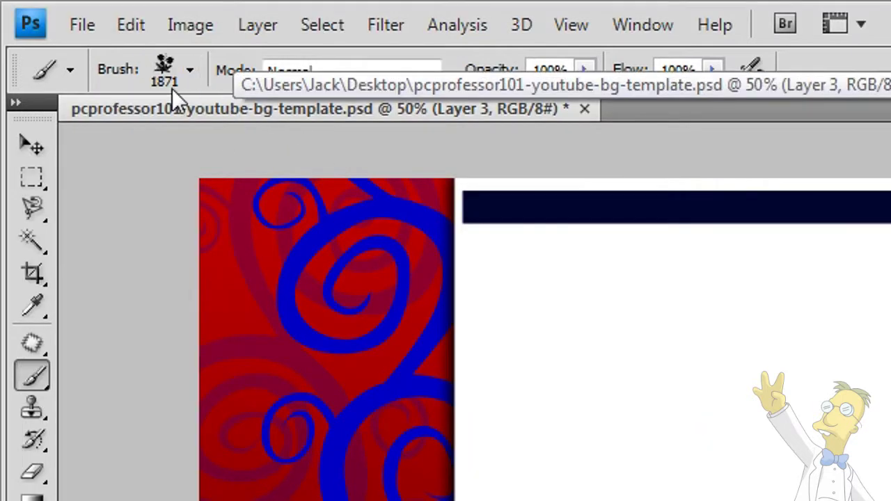
left_click(191, 72)
mouse_move(308, 146)
left_mouse_down()
mouse_move(67, 159)
mouse_move(304, 153)
left_mouse_up()
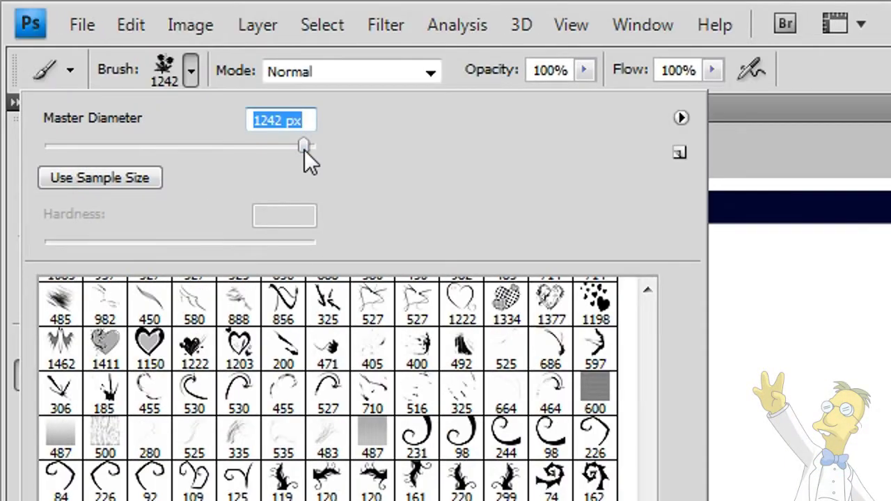
left_click_drag(305, 150, 288, 151)
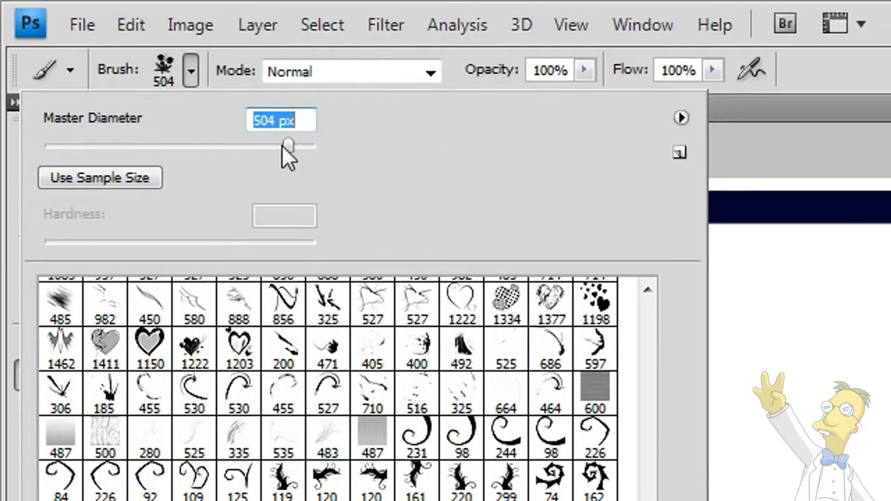
left_click_drag(281, 146, 294, 147)
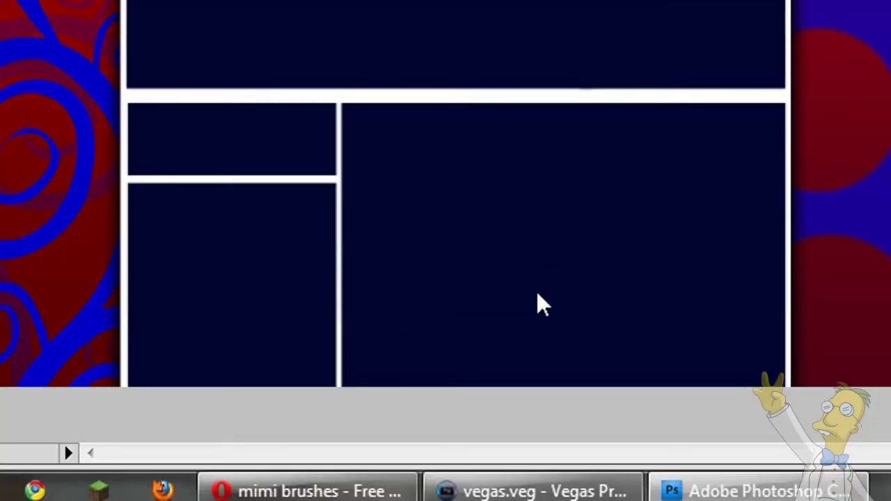
Step: Stamp the reduced flower brush in the large lower-right dark panel on Layer 3, and add a new layer above it
left_click(525, 371)
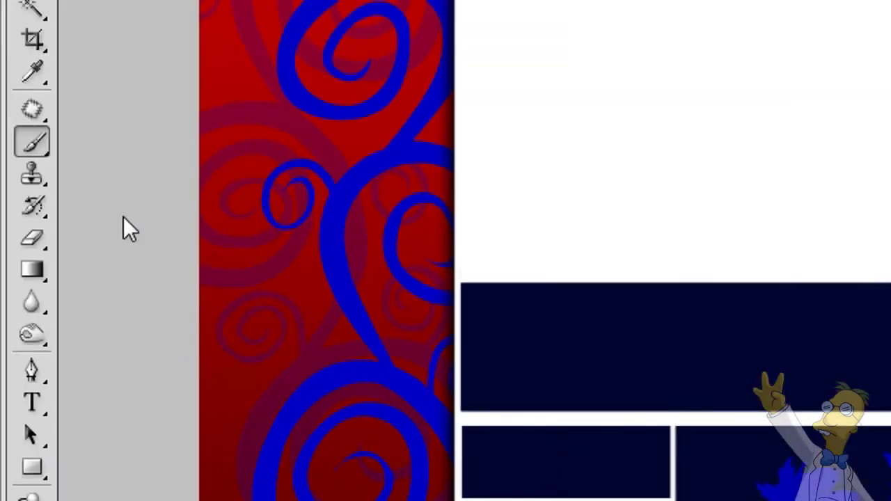
left_click(36, 267)
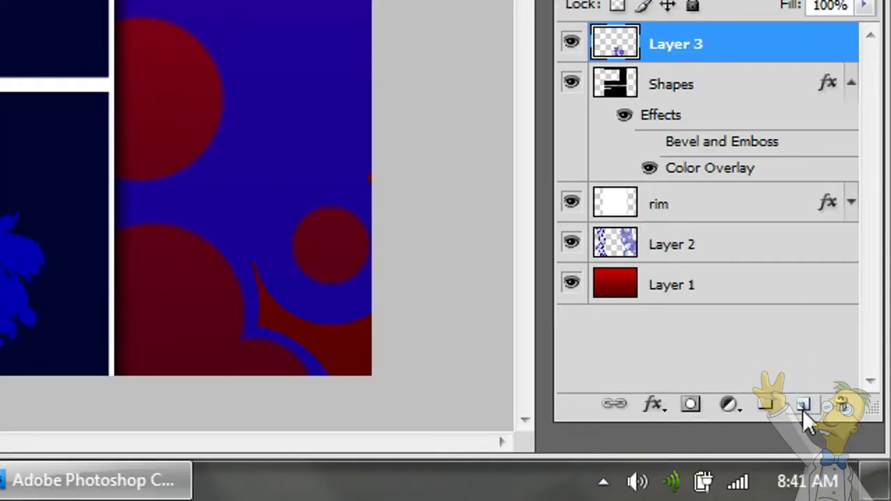
left_click(804, 406)
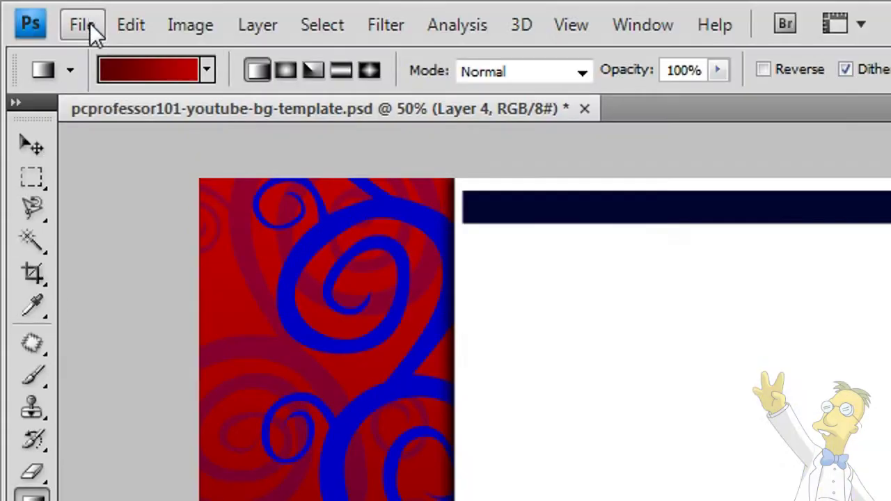
Step: Edit the custom red gradient with the Gradient tool, setting its starting opacity stop to 0%
left_click(141, 63)
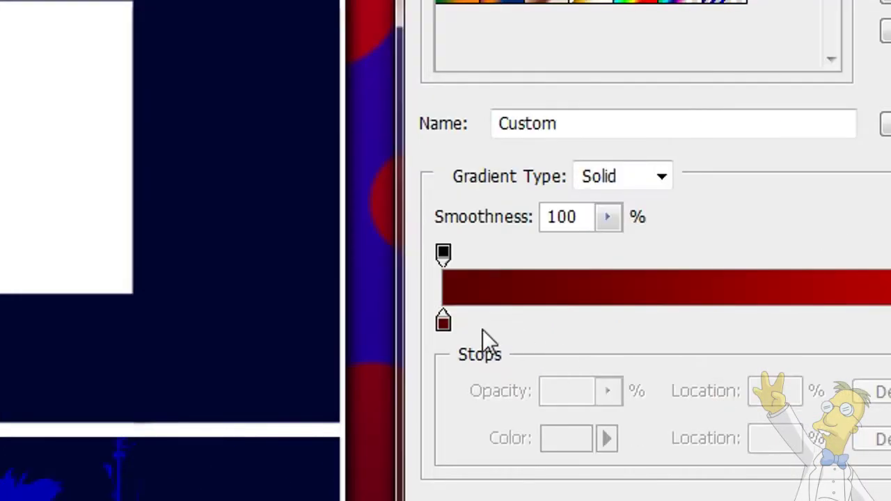
left_click(443, 254)
left_click(607, 391)
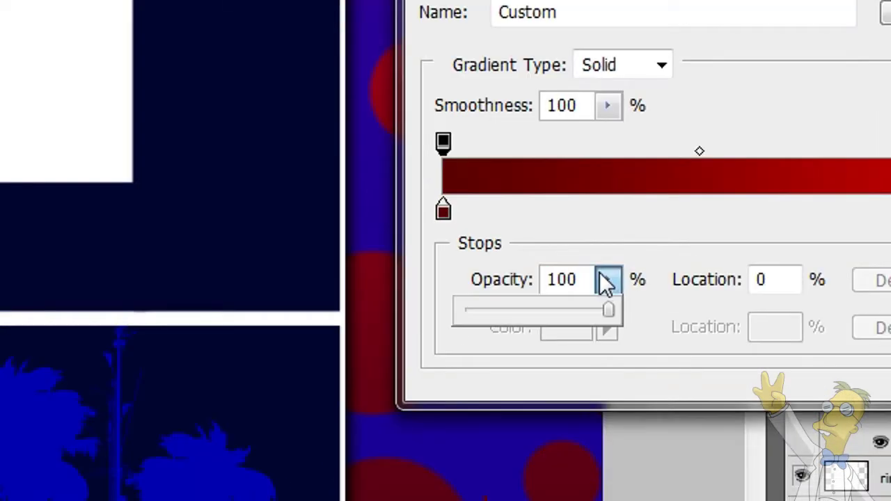
left_click_drag(611, 306, 360, 337)
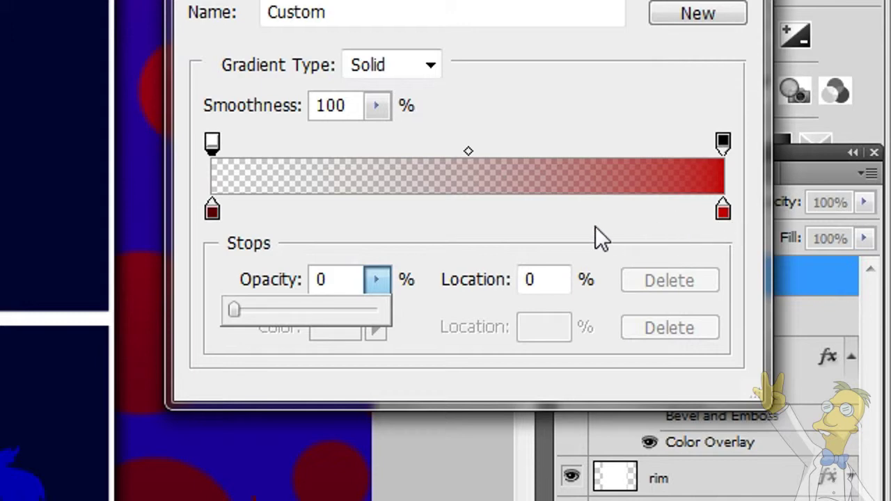
left_click(594, 226)
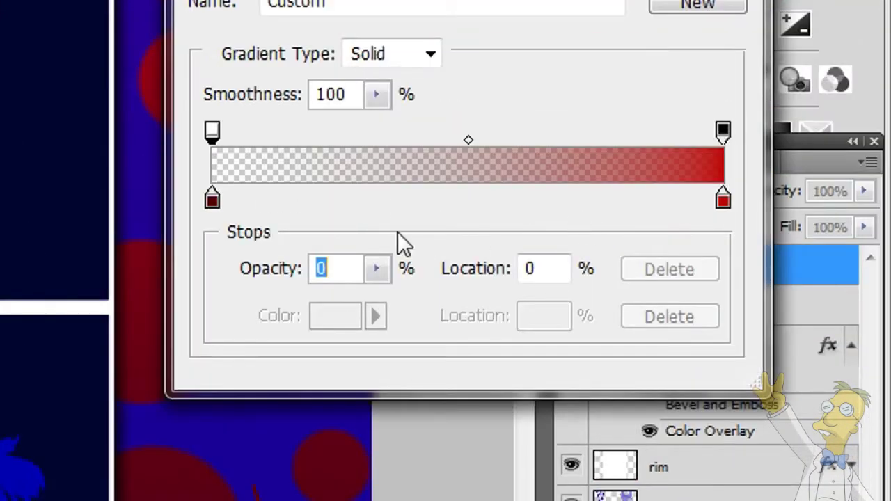
Step: Copy the hex code be0000 from the gradient's end colour stop
left_click(725, 200)
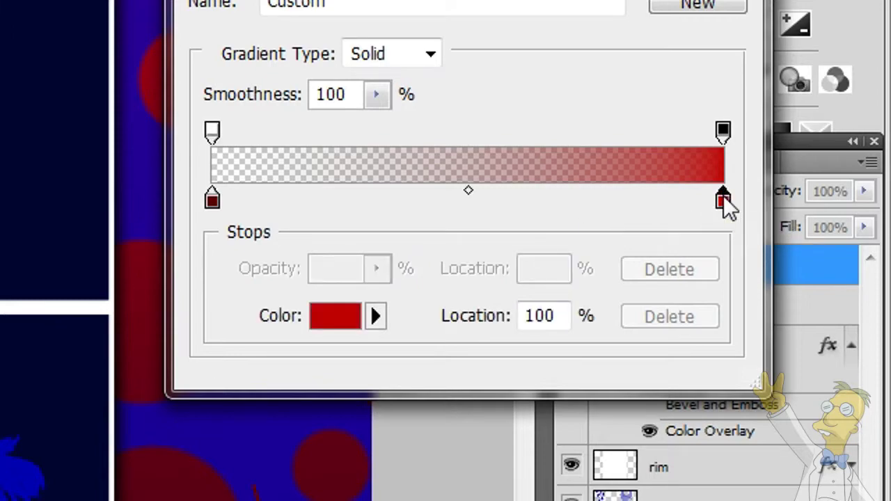
left_click(320, 316)
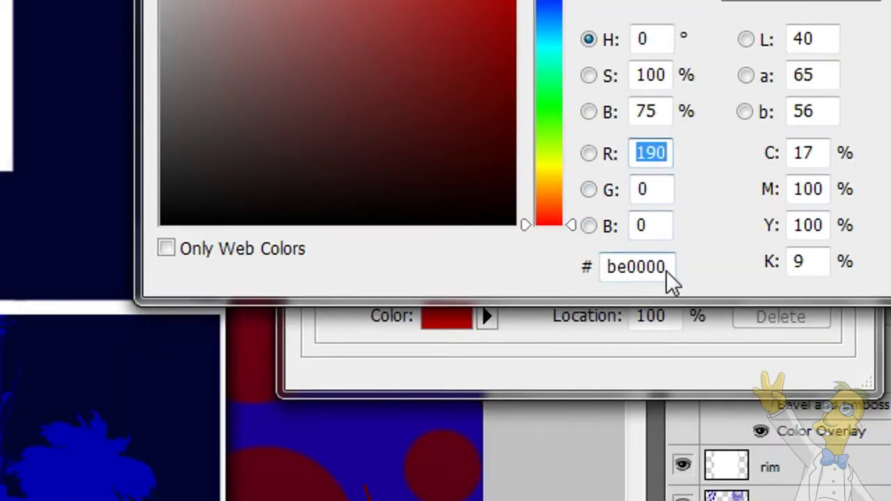
double_click(612, 380)
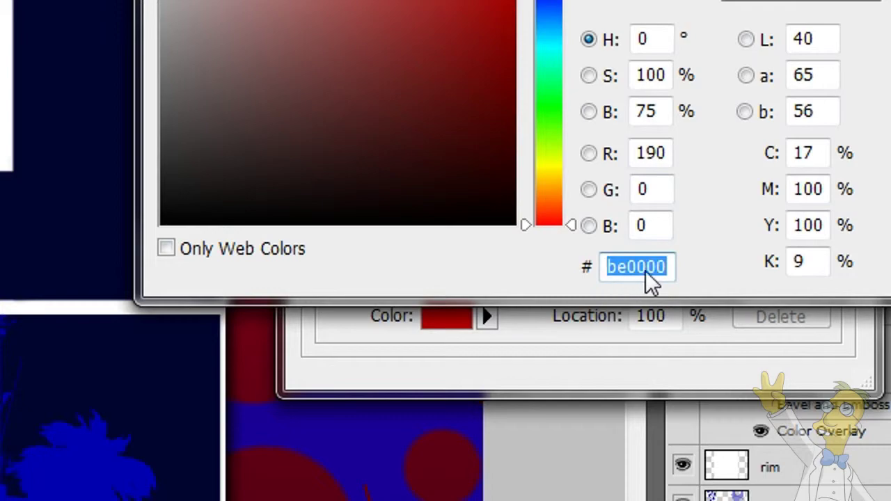
right_click(641, 272)
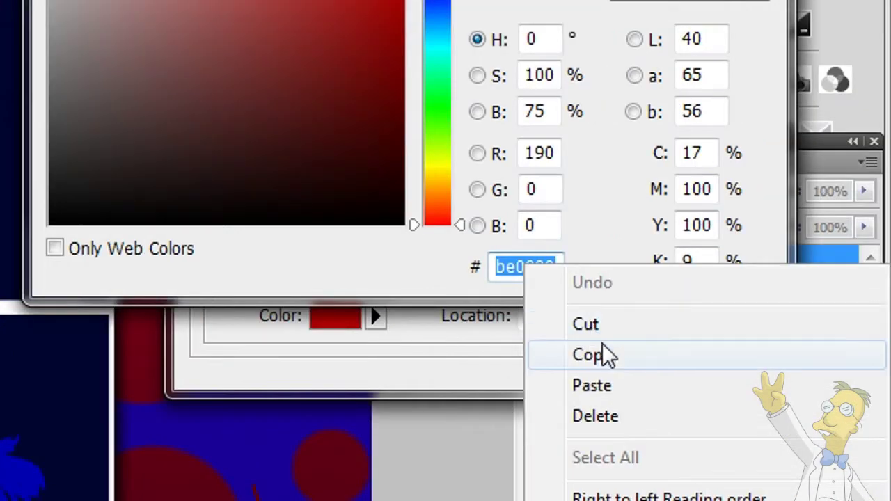
left_click(603, 351)
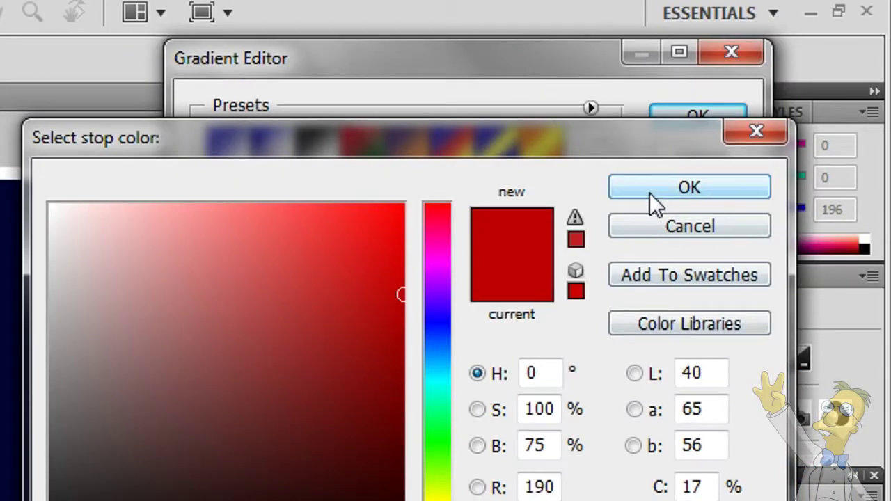
left_click(649, 192)
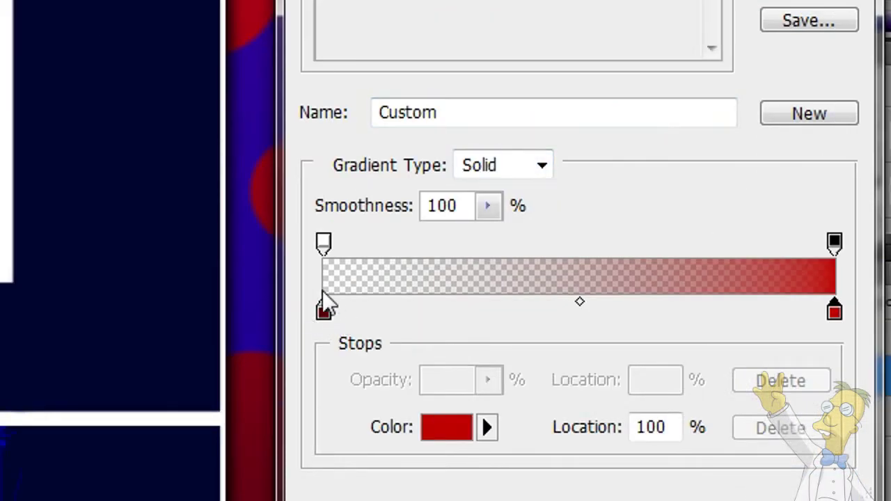
Step: Paste be0000 as the colour of the gradient's dark red starting stop
left_click(323, 312)
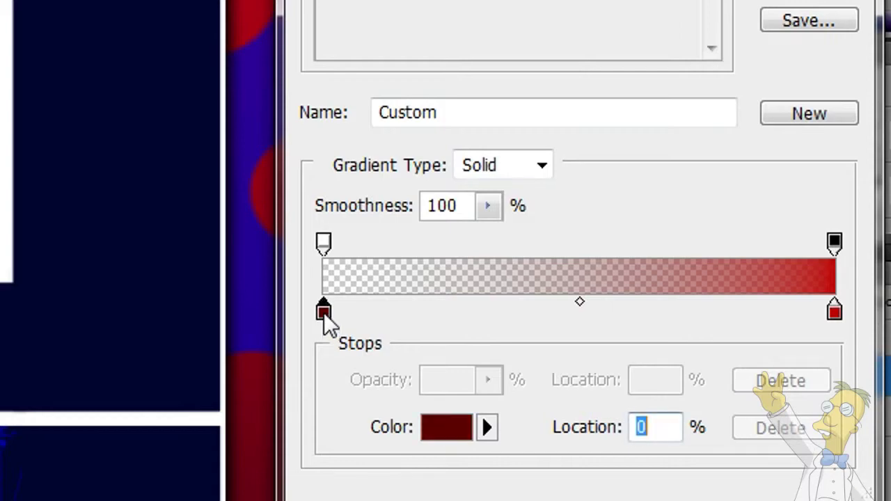
left_click(446, 427)
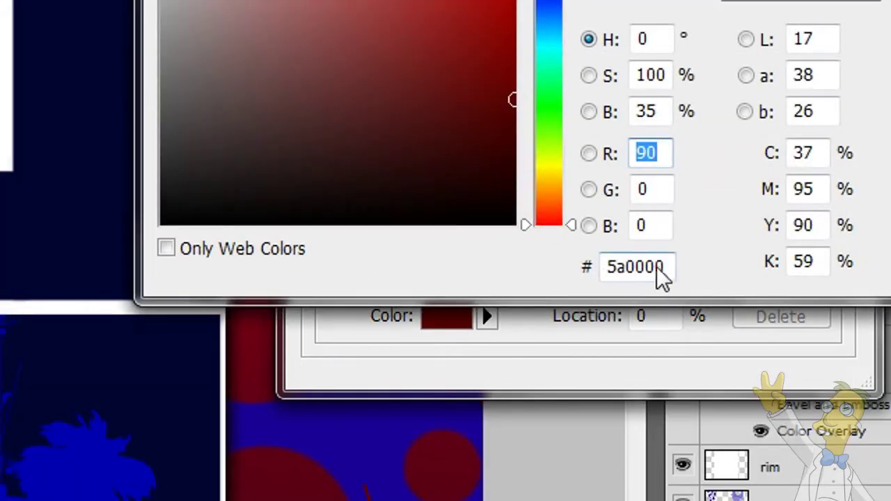
left_click_drag(661, 275, 573, 292)
right_click(637, 278)
left_click(709, 398)
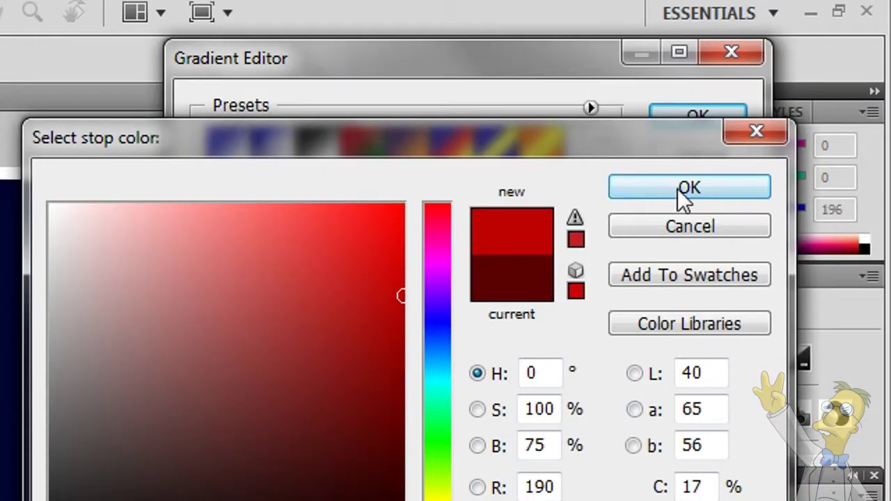
left_click(684, 195)
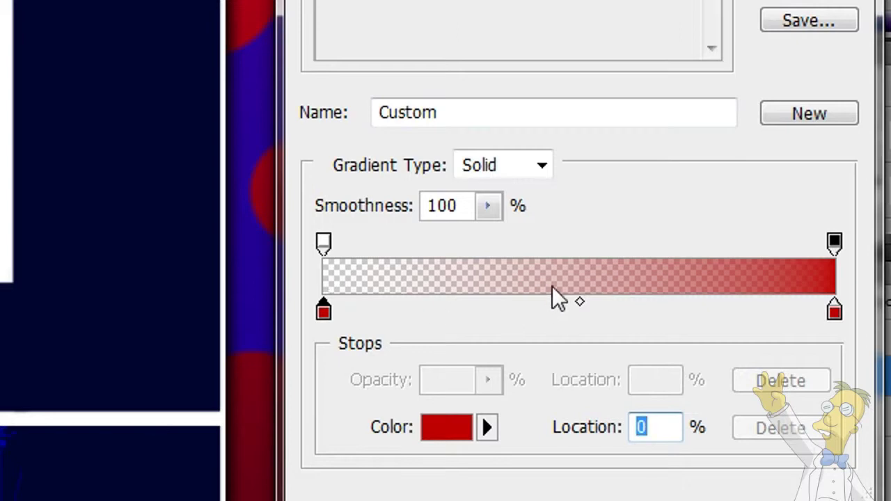
Step: Try black as the colour of the gradient's starting stop
double_click(323, 312)
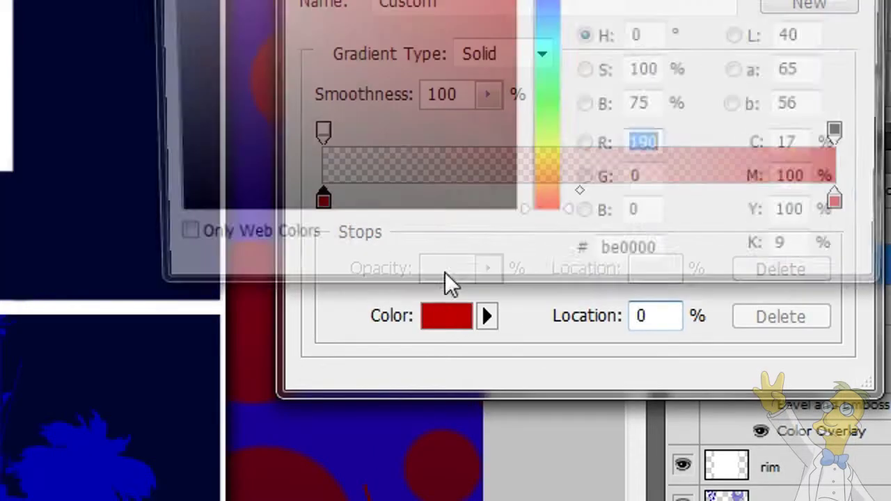
type("0")
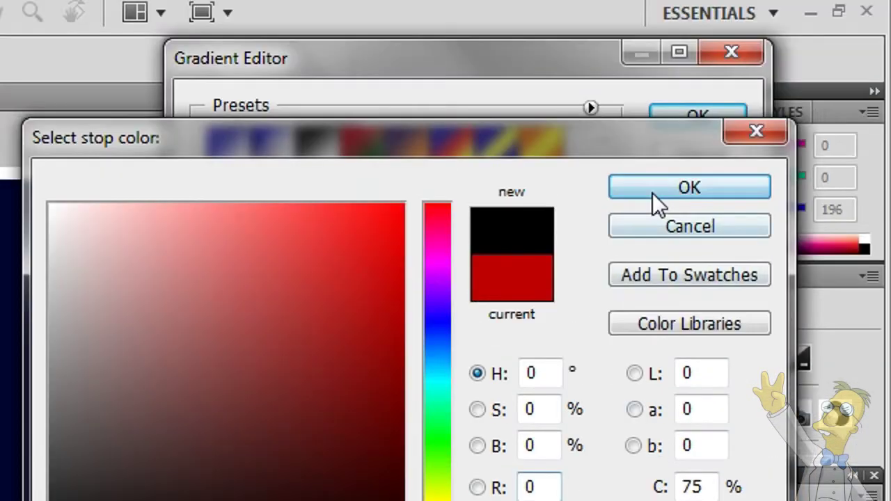
left_click(653, 192)
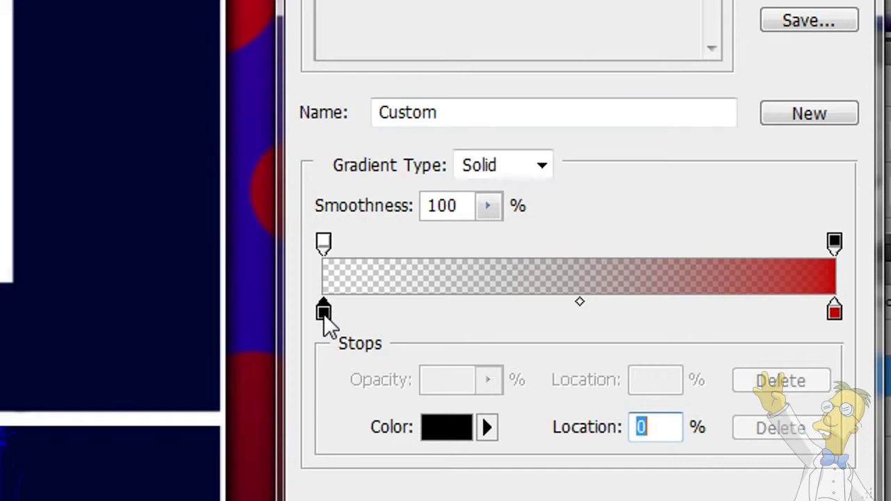
Step: Set the gradient's starting colour stop back to be0000 and accept the edited gradient
double_click(325, 310)
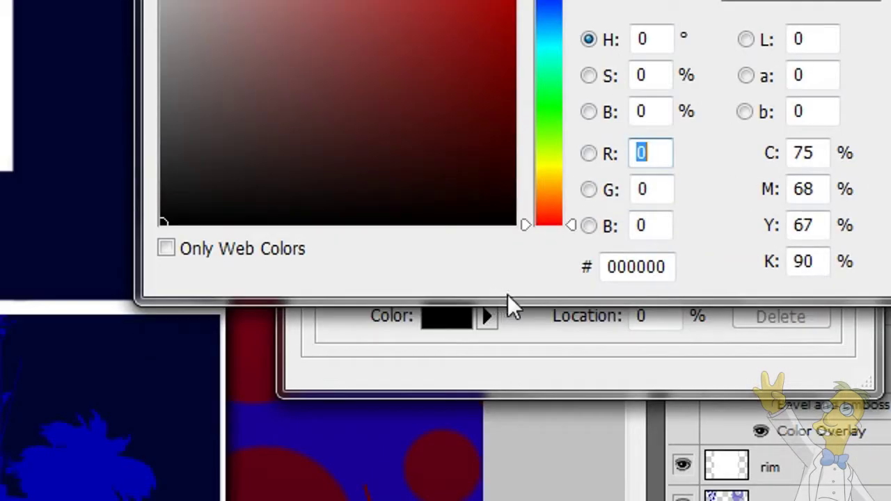
double_click(662, 265)
type("be0000")
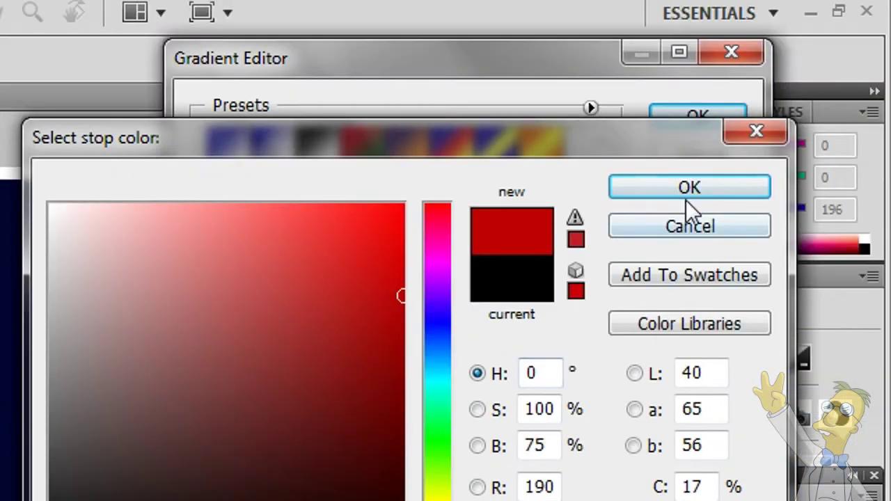
left_click(686, 198)
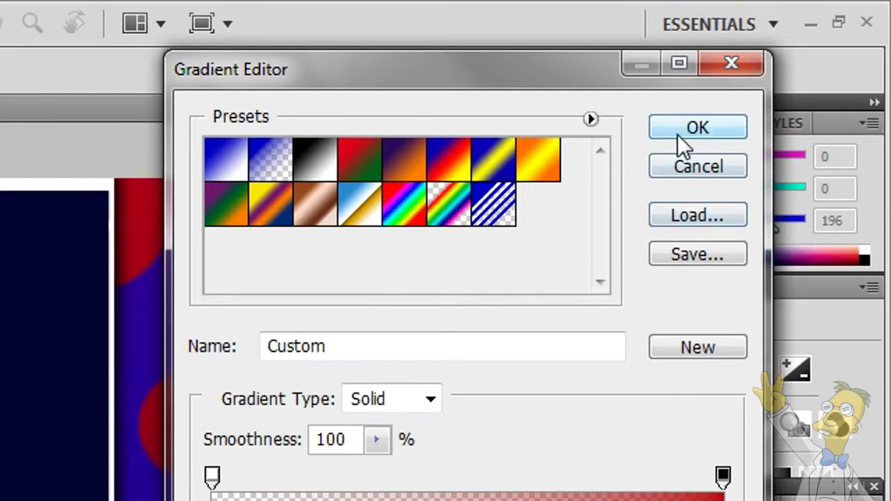
left_click(677, 135)
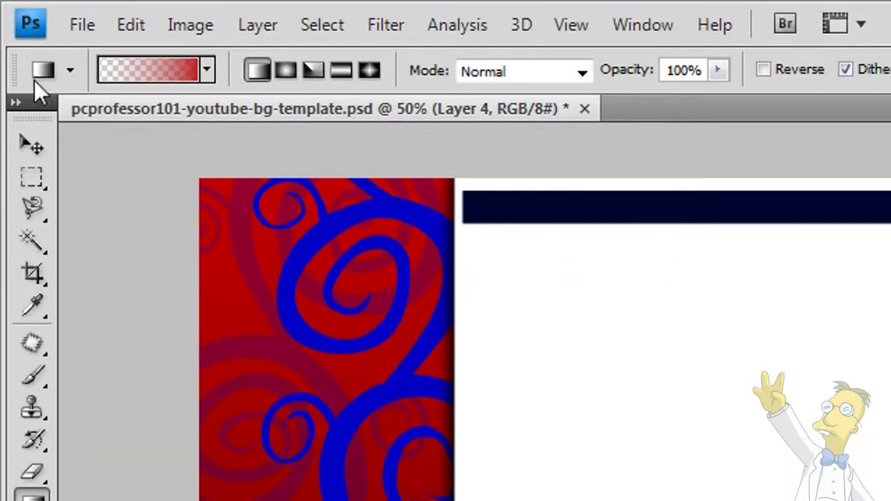
Step: Draw the transparent-to-red gradient straight down on Layer 4, from the middle of the flowers to the template's bottom edge
left_click(98, 75)
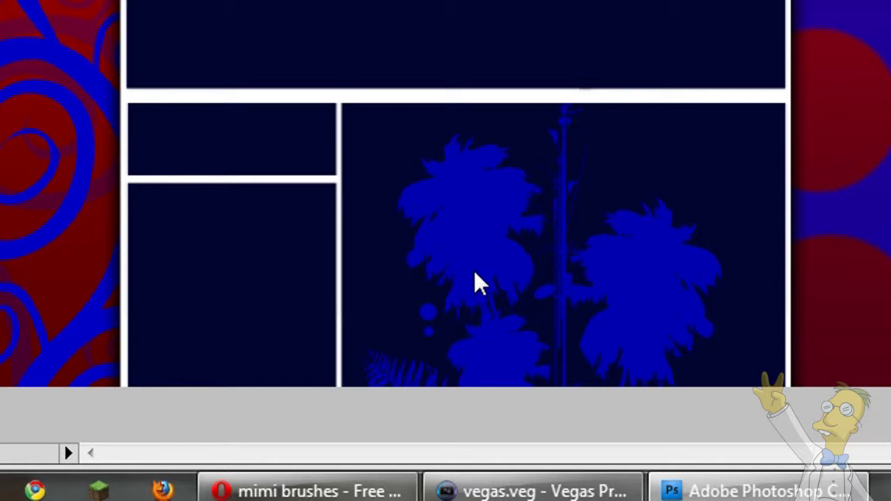
left_click_drag(508, 339, 484, 378)
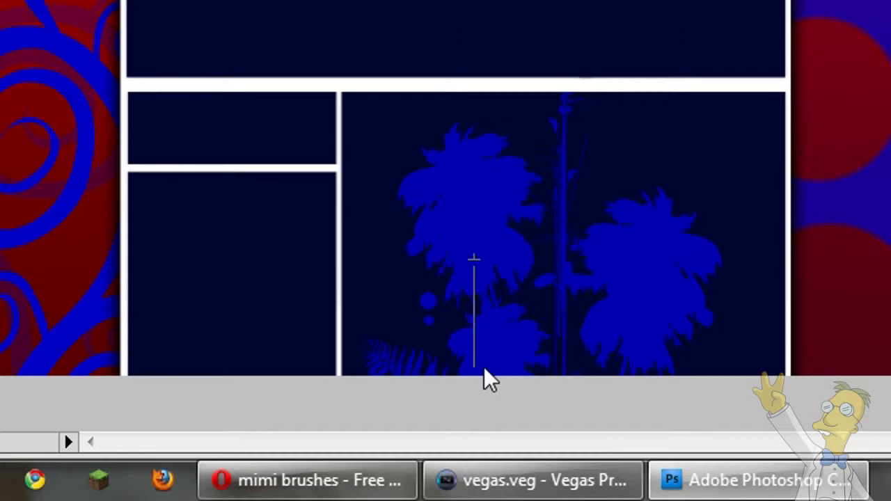
left_click_drag(483, 369, 484, 368)
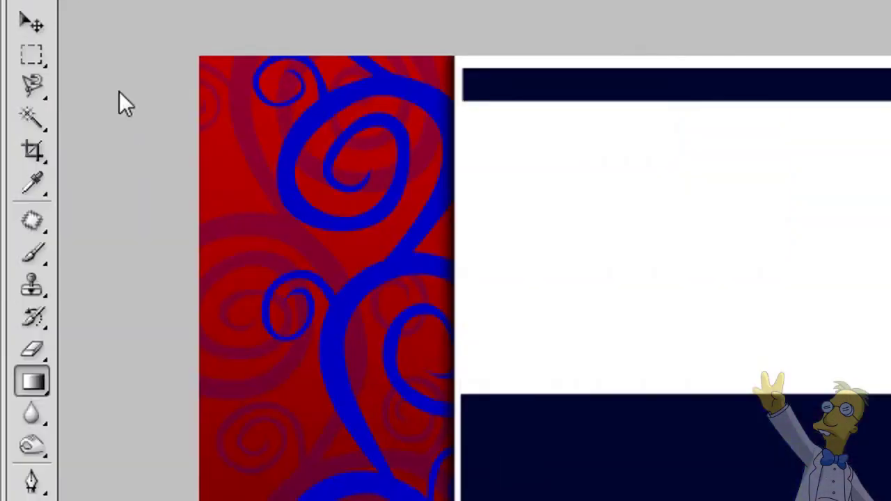
Step: Reopen the gradient settings and inspect the colour of the red end stop
left_click(171, 77)
left_click(722, 210)
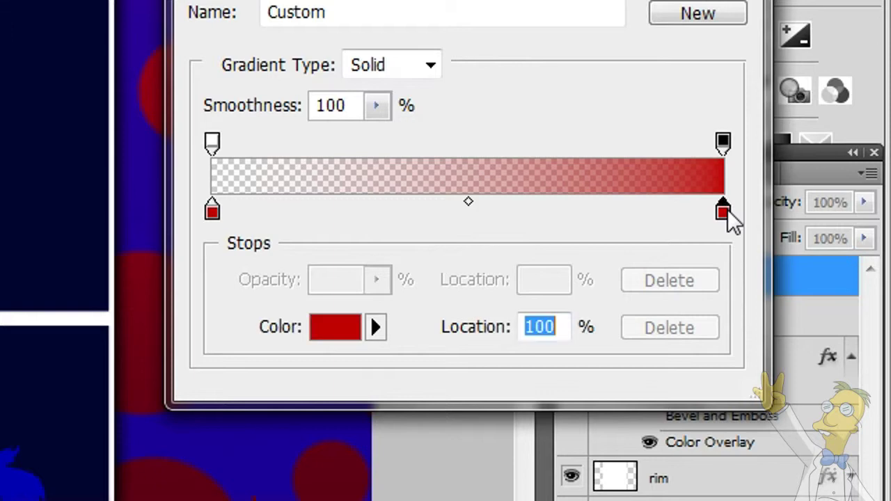
left_click(341, 337)
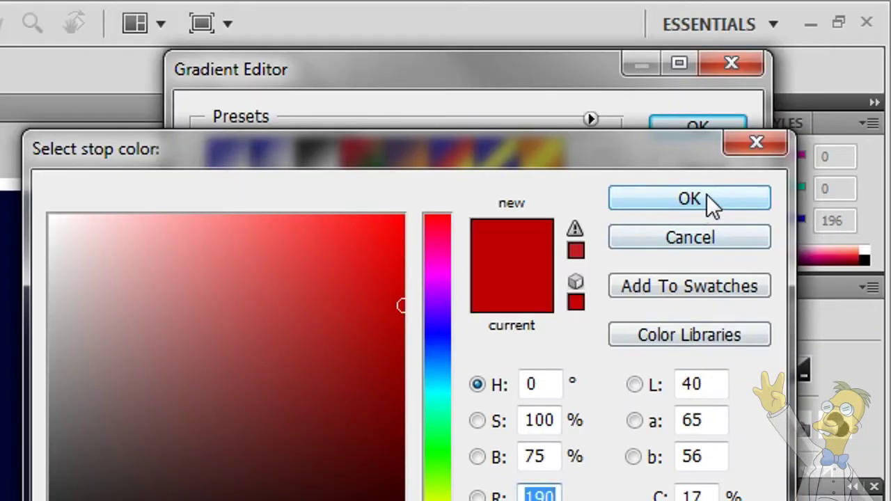
left_click(662, 199)
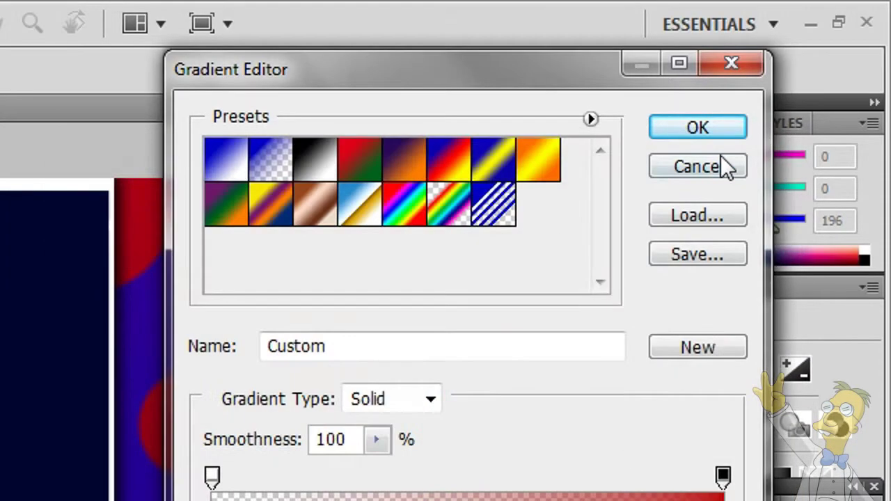
left_click(719, 129)
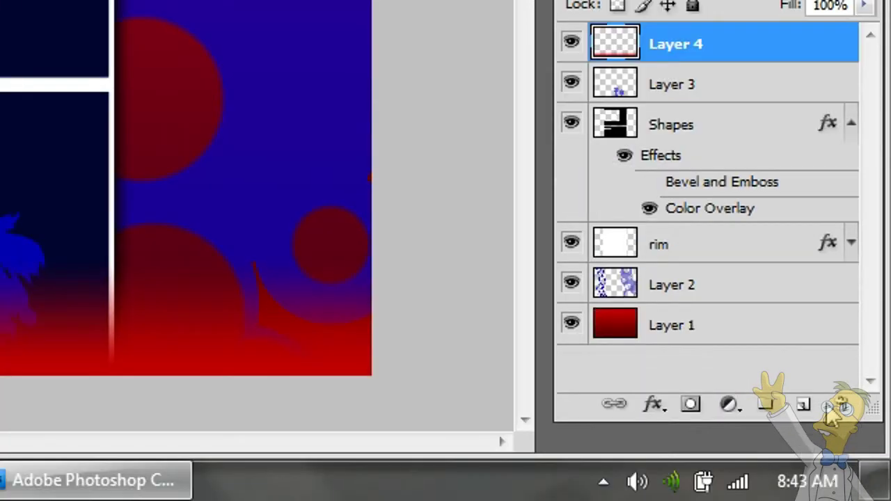
Step: Add a new layer, write "PCProfessor101" in 72 pt text and move the text onto the wide dark blue band
left_click(806, 405)
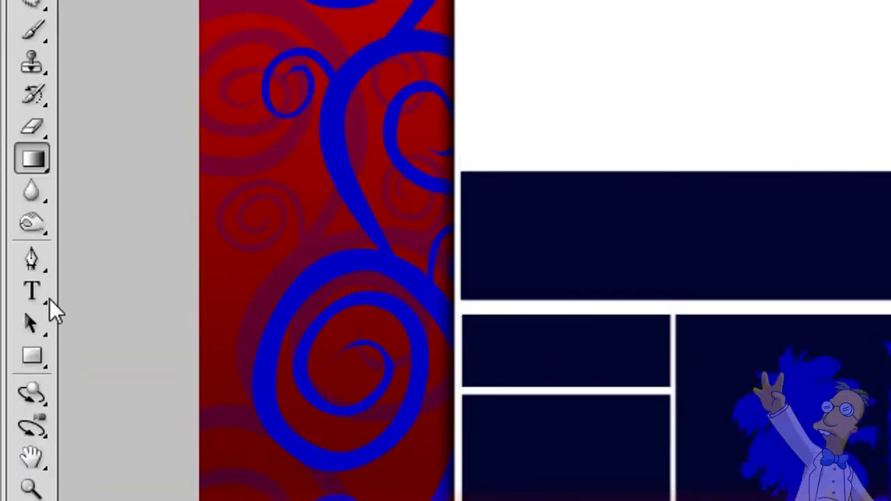
left_click(48, 296)
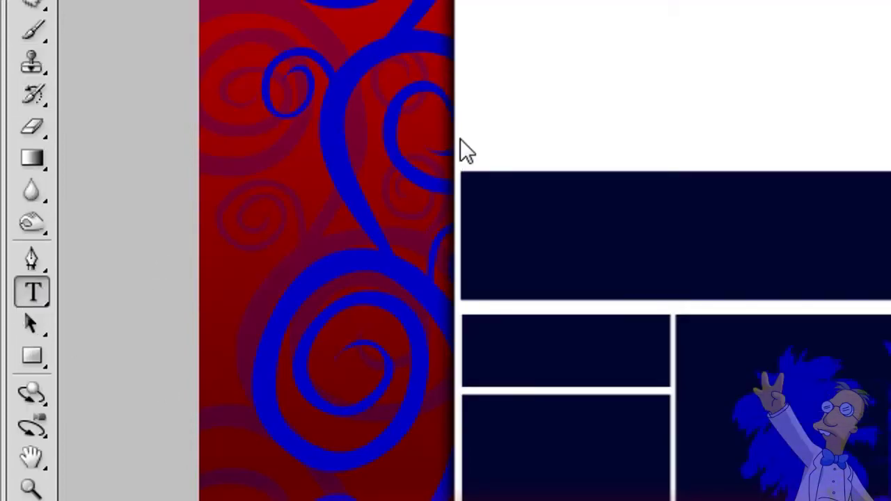
left_click(464, 132)
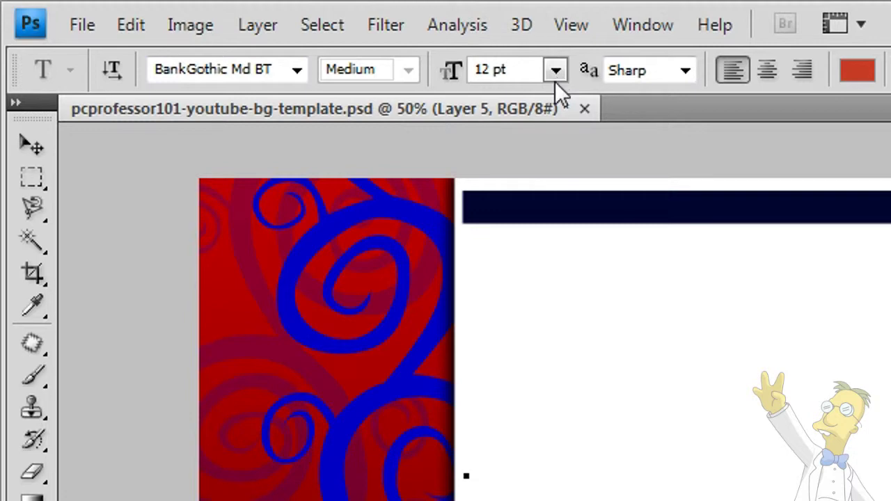
left_click(555, 71)
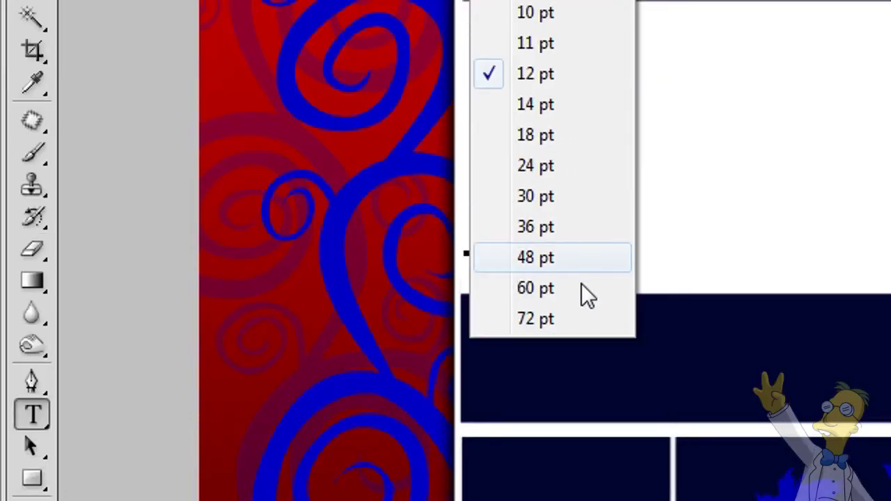
left_click(579, 320)
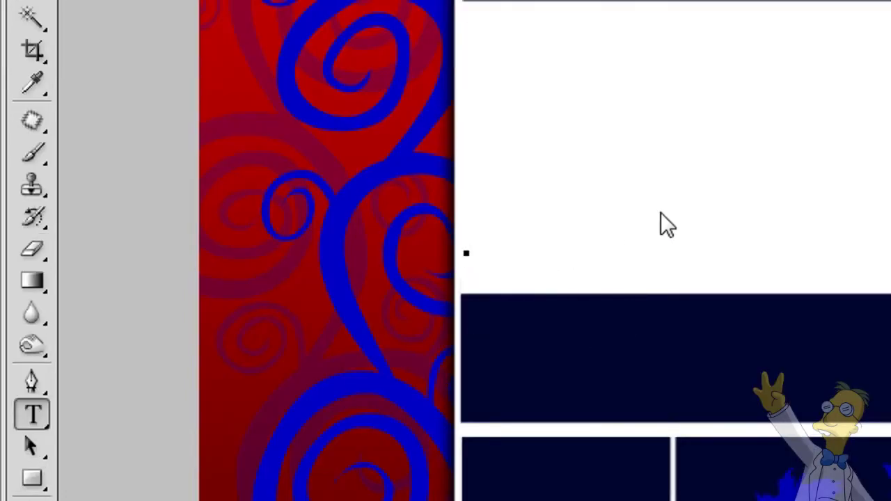
type("PCP")
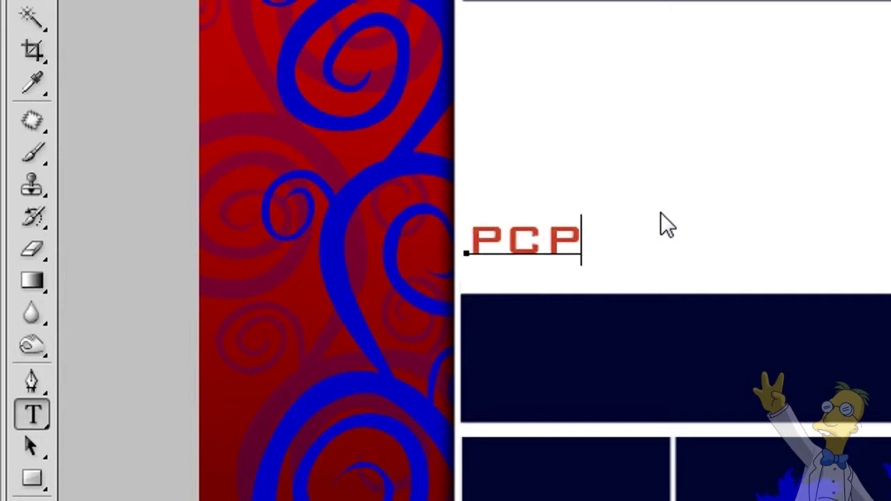
type("rofessor")
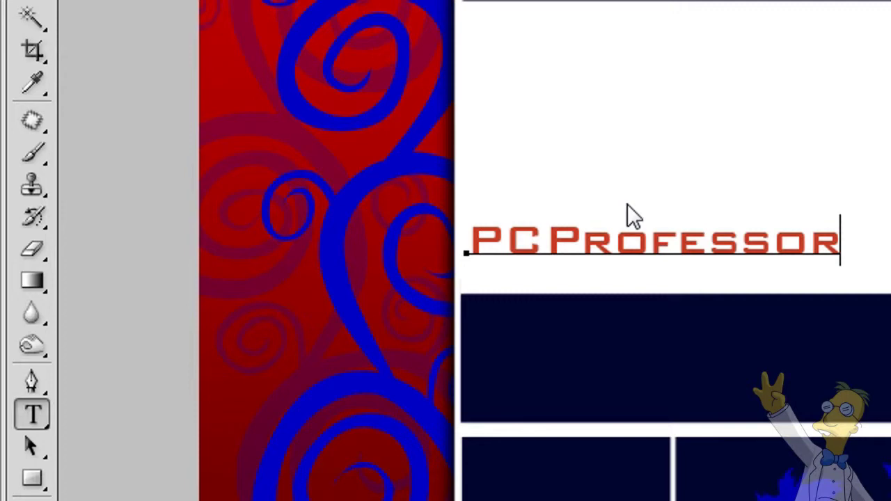
type("10")
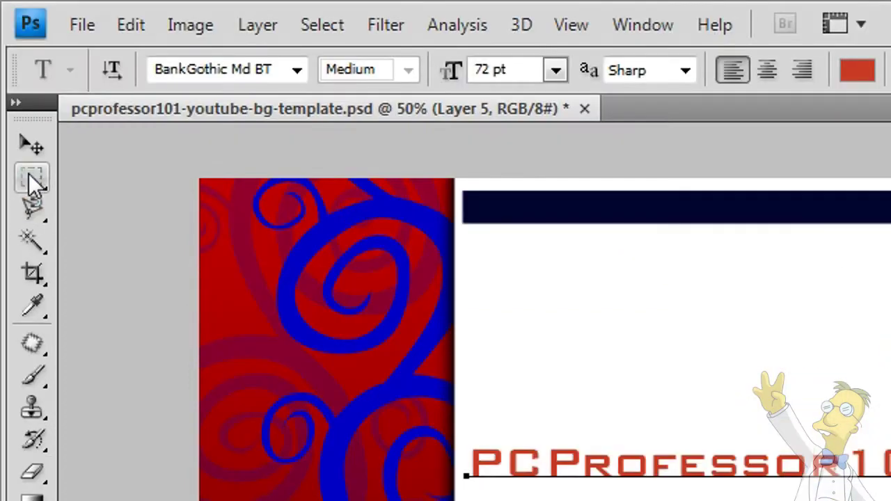
left_click(32, 0)
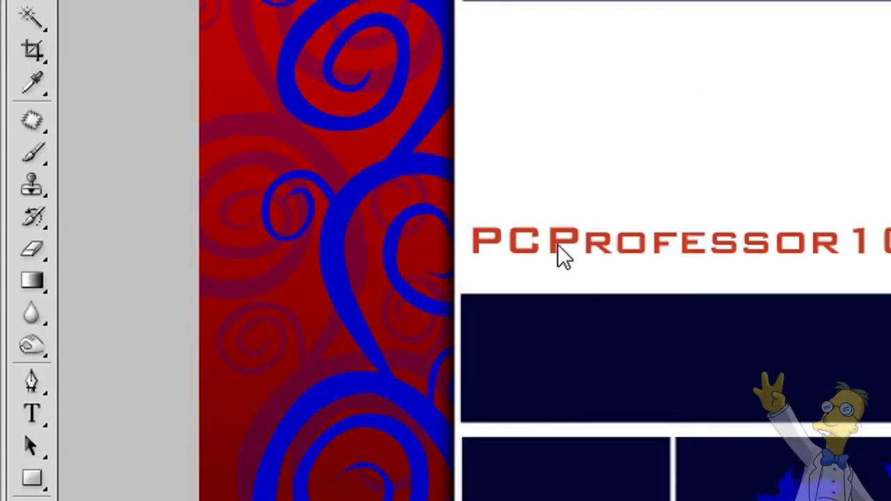
left_click_drag(558, 357, 640, 455)
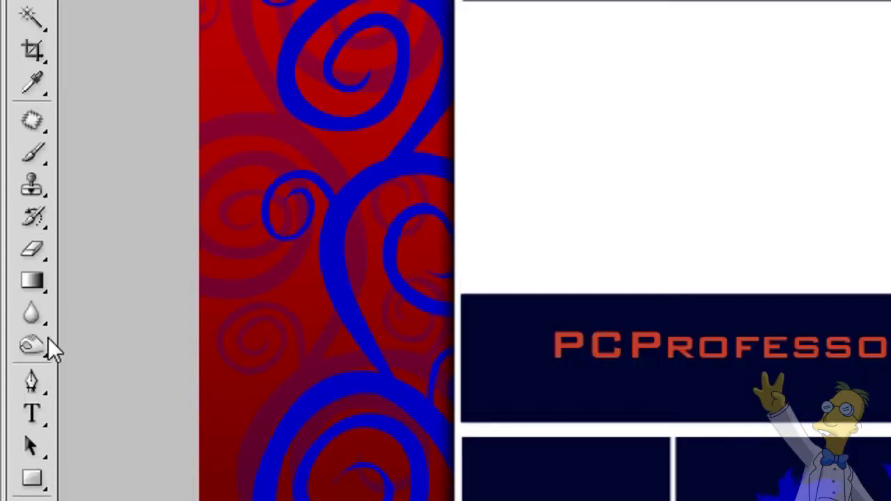
Step: Examine the fonts available for the PCProfessor101 text and the variants of the Type tool
left_click(31, 500)
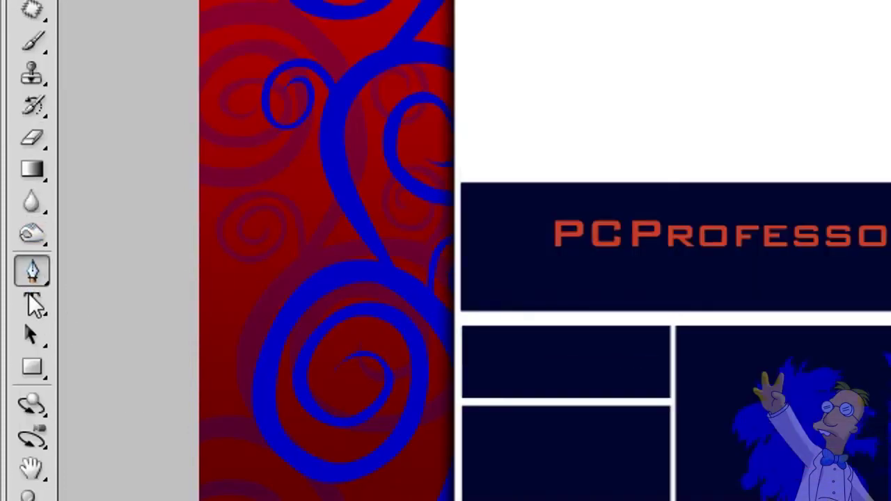
left_click(853, 500)
left_click_drag(225, 232, 785, 263)
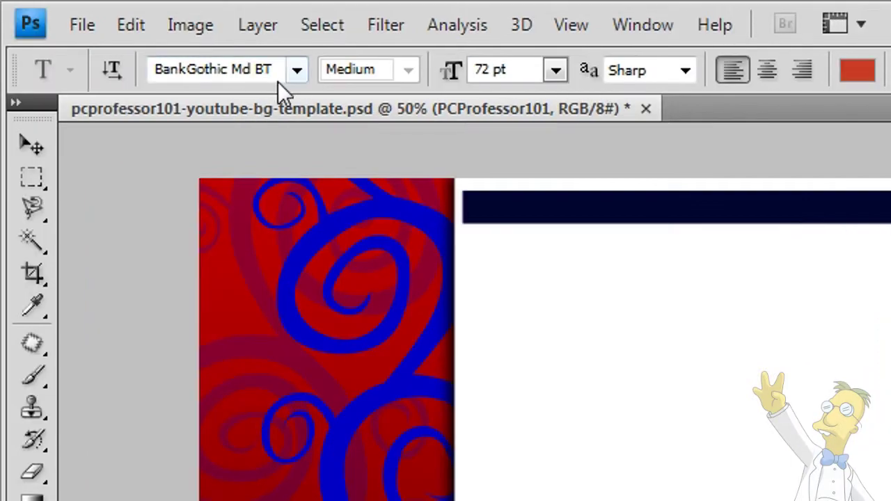
left_click(297, 71)
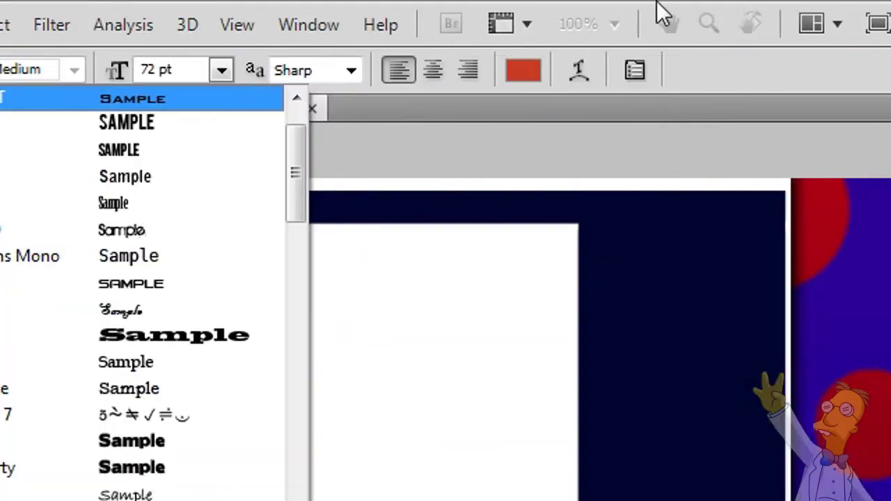
key("Escape")
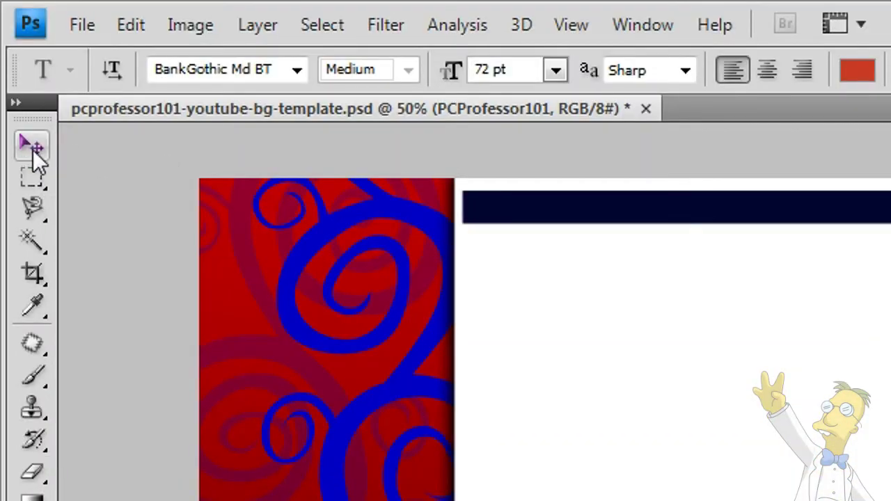
left_click(32, 34)
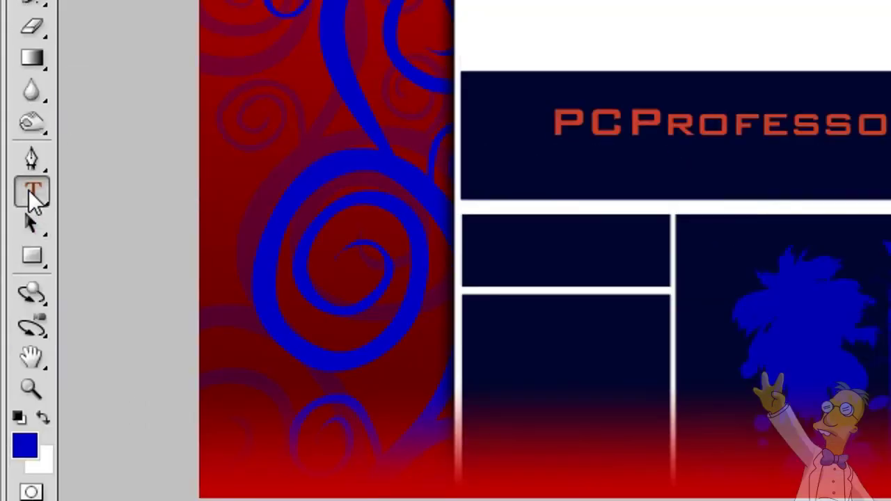
left_click(32, 190)
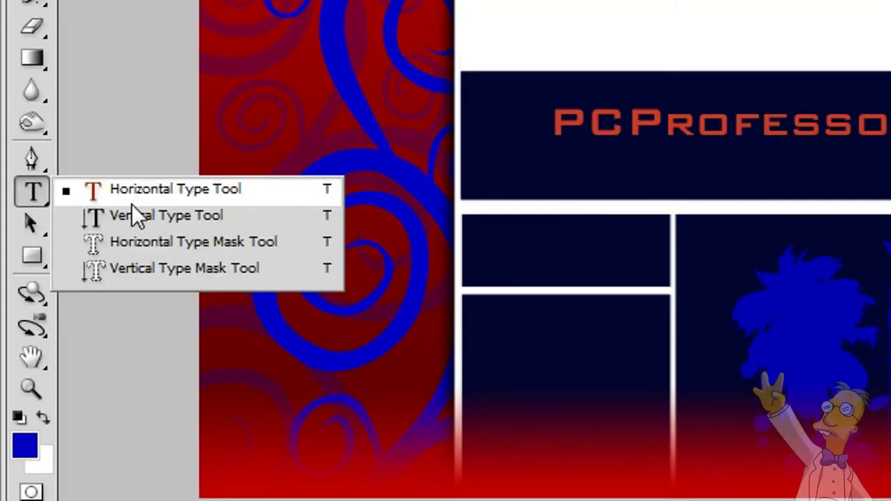
left_click(140, 188)
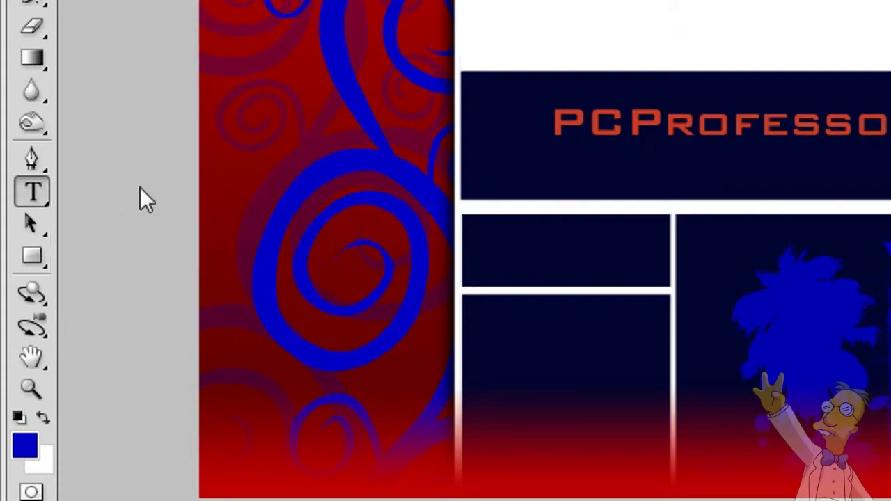
left_click(670, 126)
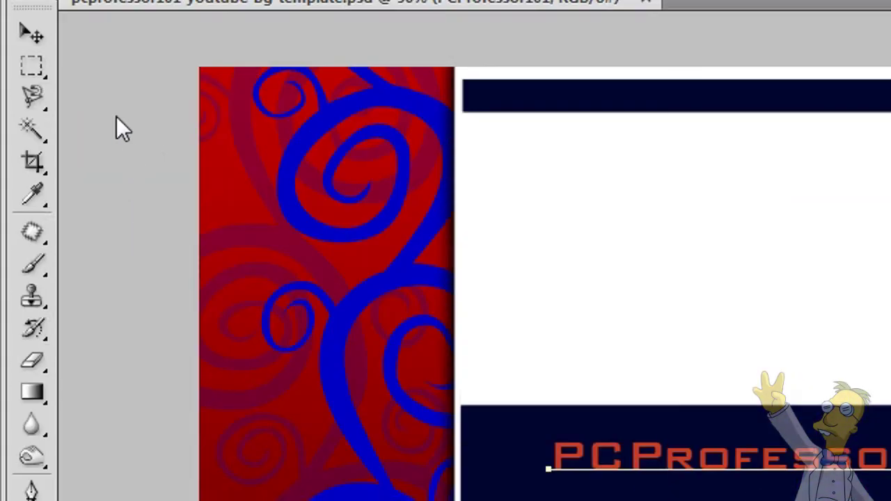
Step: Rotate the PCProfessor101 text 90° clockwise so that it reads from top to bottom
left_click(33, 147)
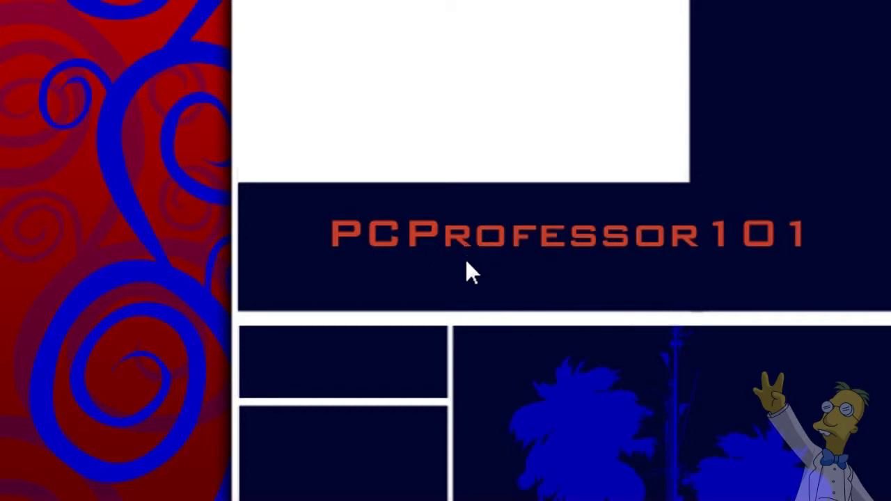
key("ctrl+t")
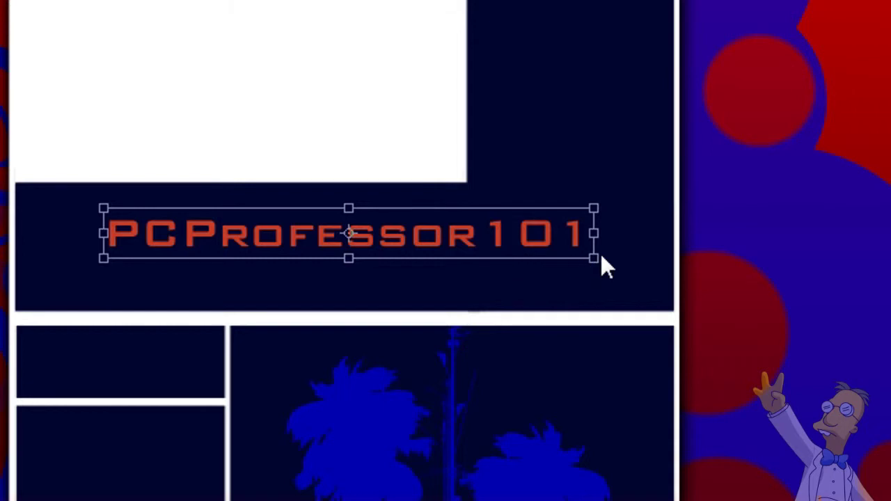
left_click_drag(639, 279, 430, 447)
left_click_drag(427, 327, 300, 362)
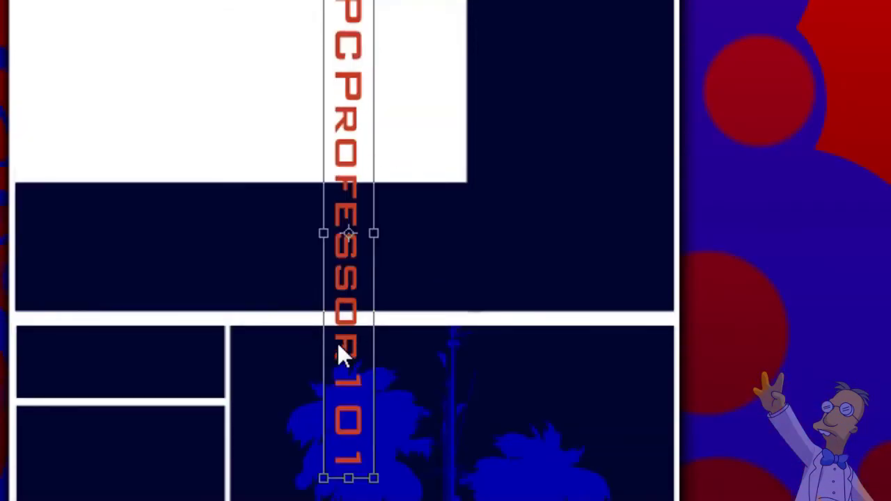
key("Return")
Step: Move the vertical text into the coloured right-hand border, against the white rim, and enlarge it from its lower corner
left_click_drag(373, 304, 704, 177)
left_click_drag(484, 177, 481, 181)
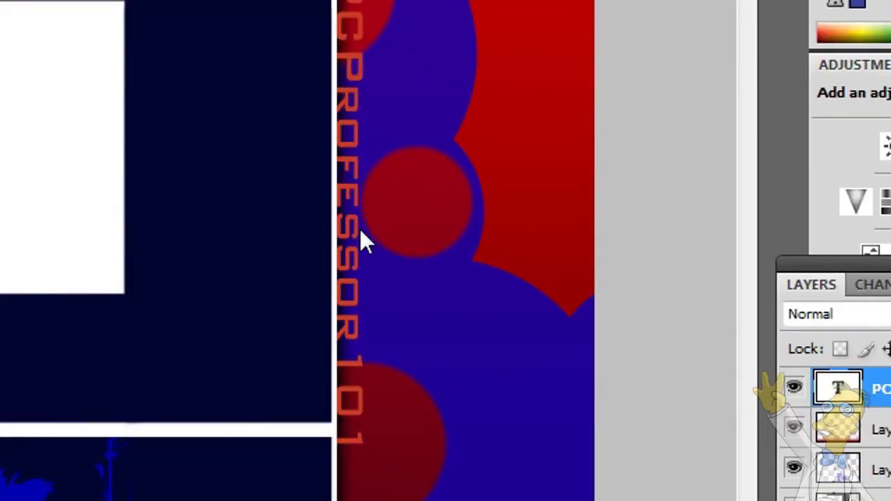
key("ctrl+t")
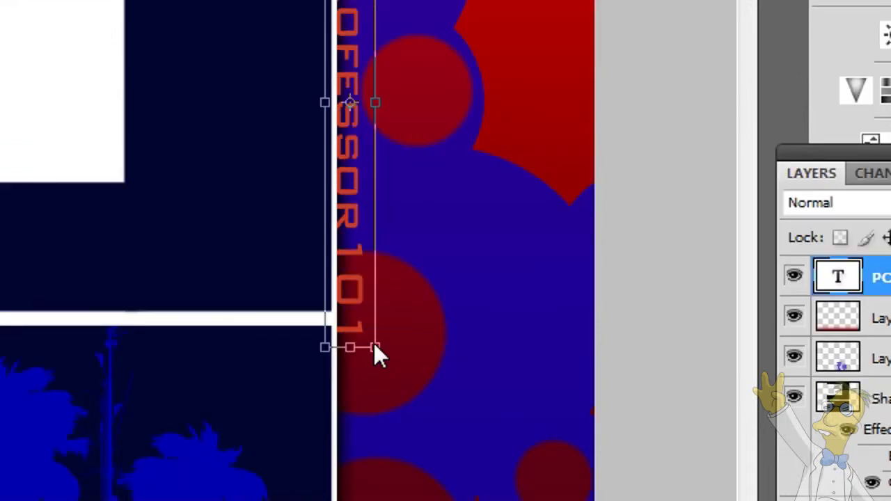
left_click_drag(374, 346, 432, 492)
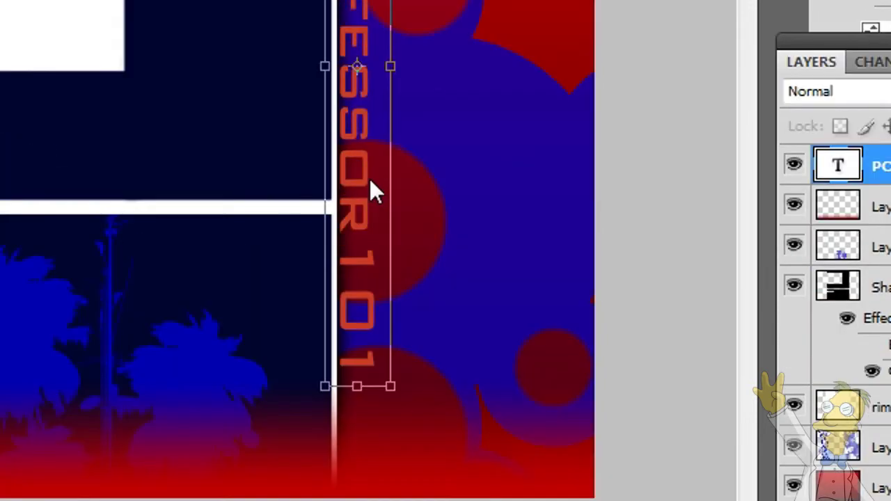
key("Return")
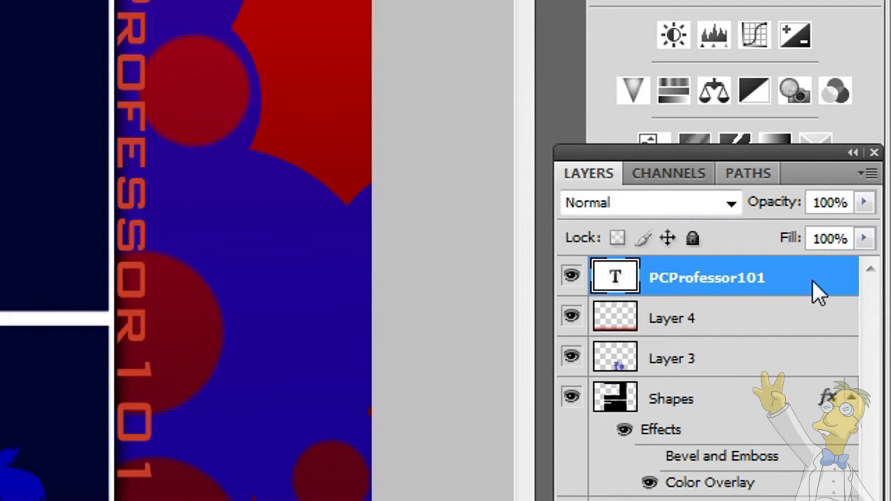
Step: Apply Bevel and Emboss and Drop Shadow layer styles to the PCProfessor101 text layer, leaving Outer Glow off
right_click(812, 281)
left_click(507, 141)
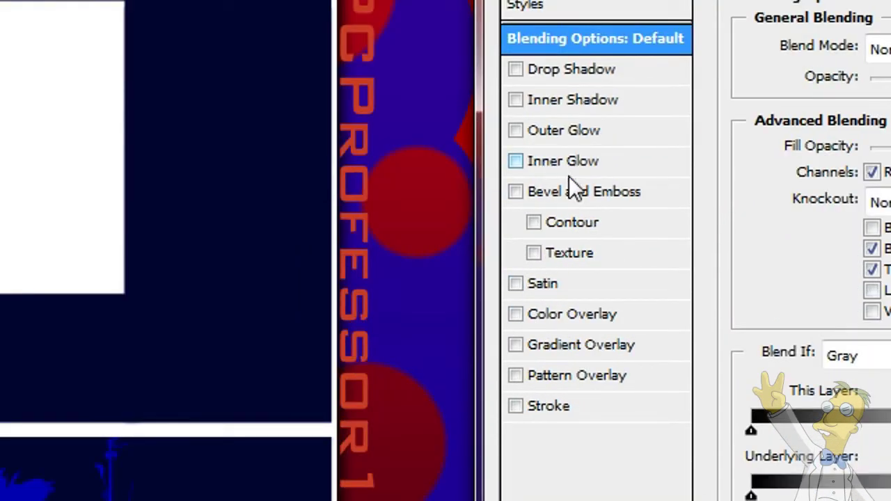
left_click(551, 191)
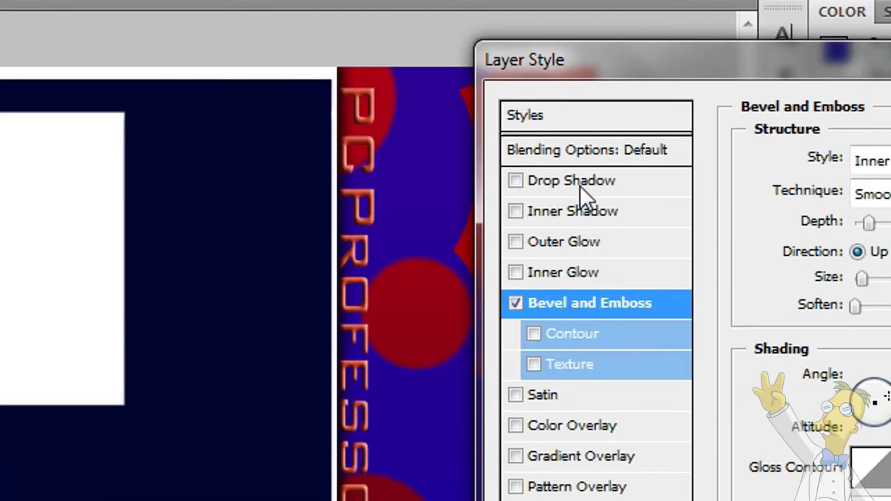
left_click(576, 70)
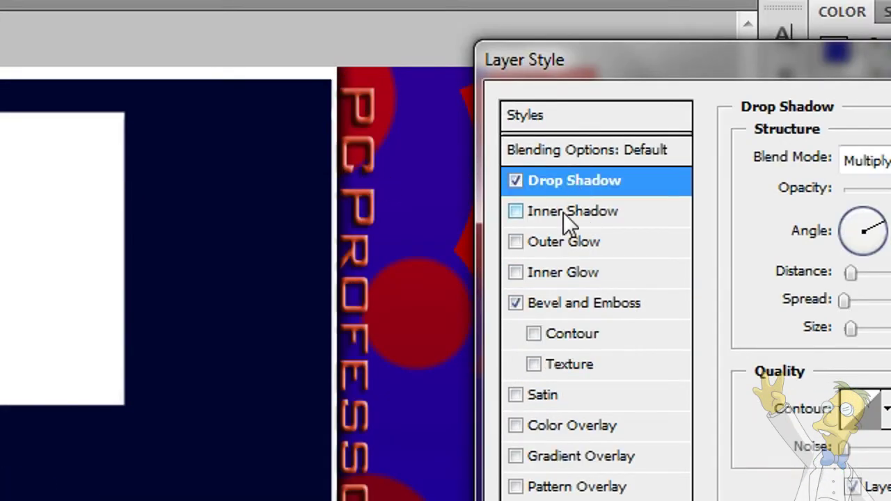
left_click(570, 245)
left_click(516, 241)
left_click_drag(632, 76, 359, 66)
left_click(852, 264)
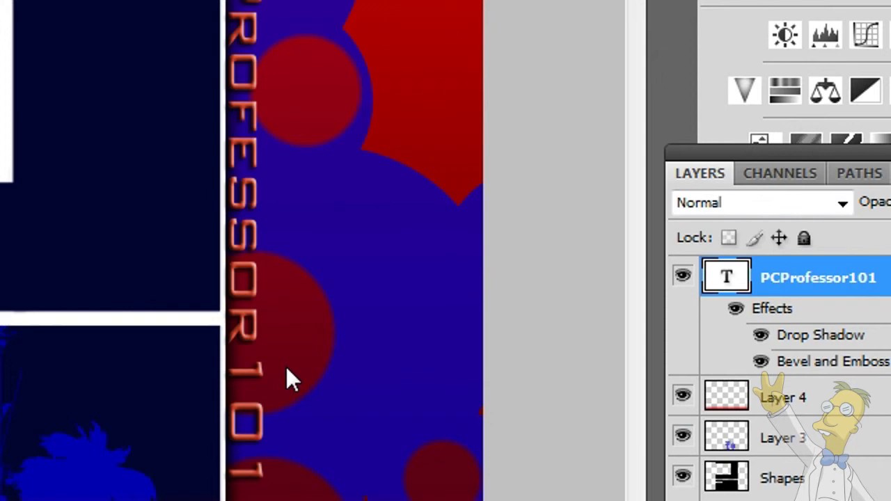